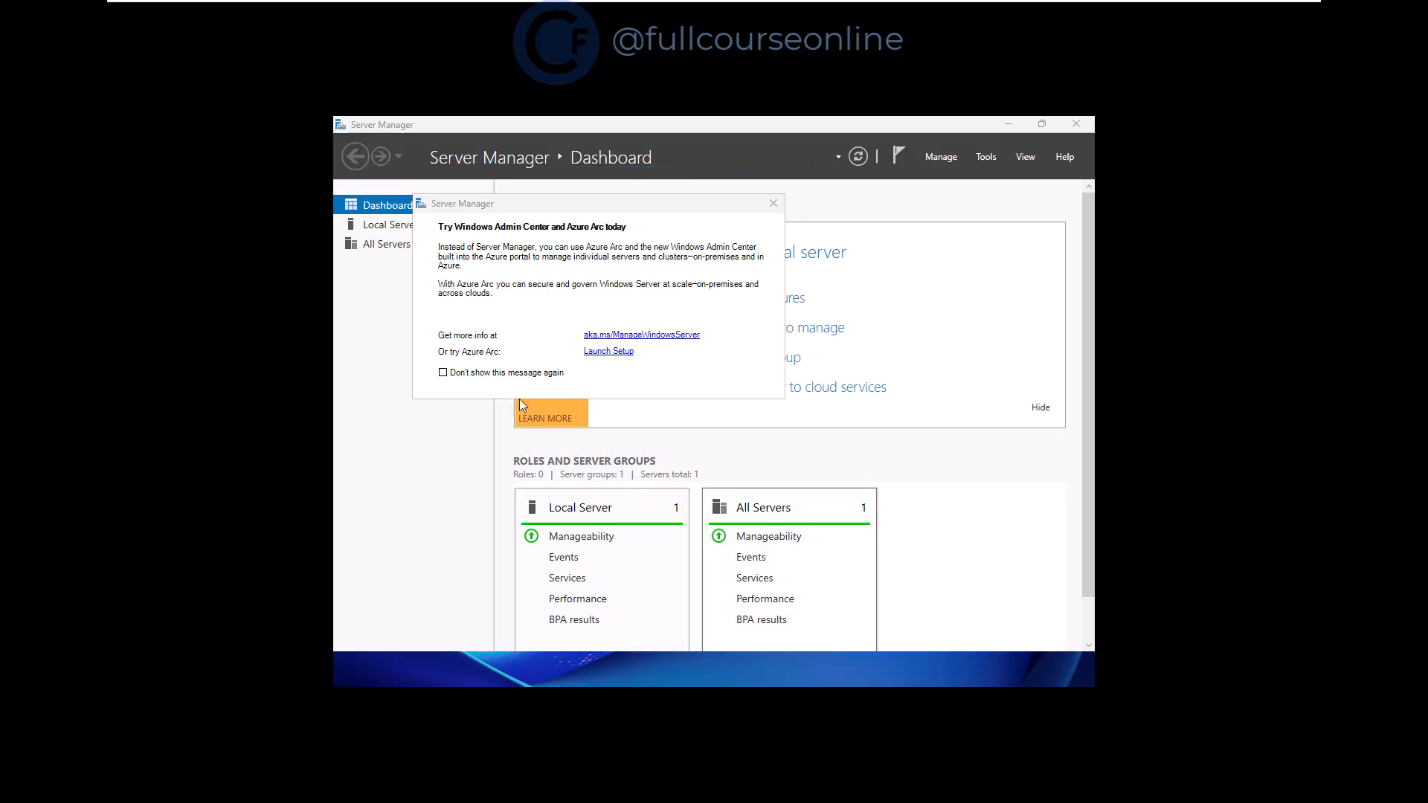
# Tick 'Don't show this message again' on Server Manager's Azure Arc notice
pyautogui.click(443, 373)
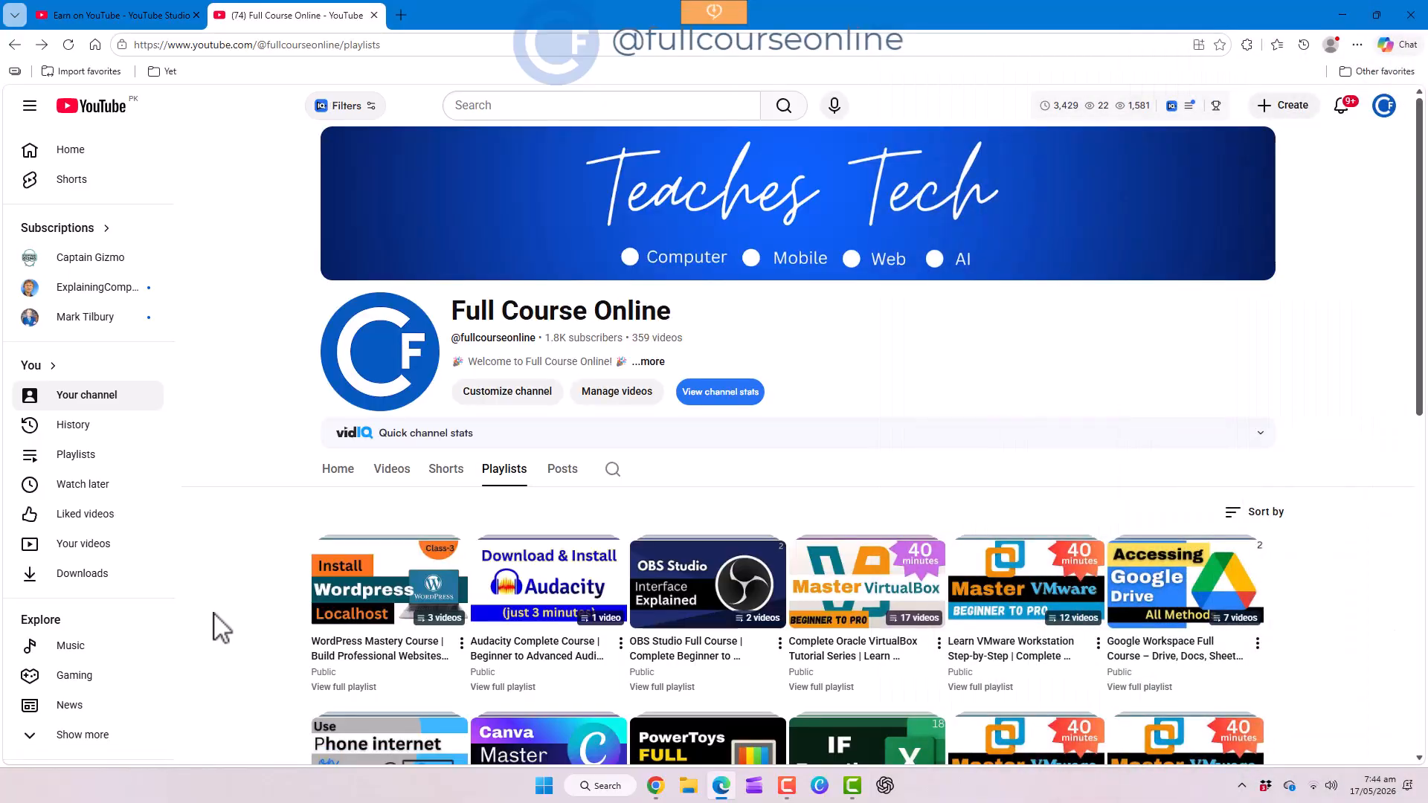
# Scroll down the channel's Playlists page and play the 'How to Make Bootable USB Drives' playlist
pyautogui.scroll(-8, 223, 628)
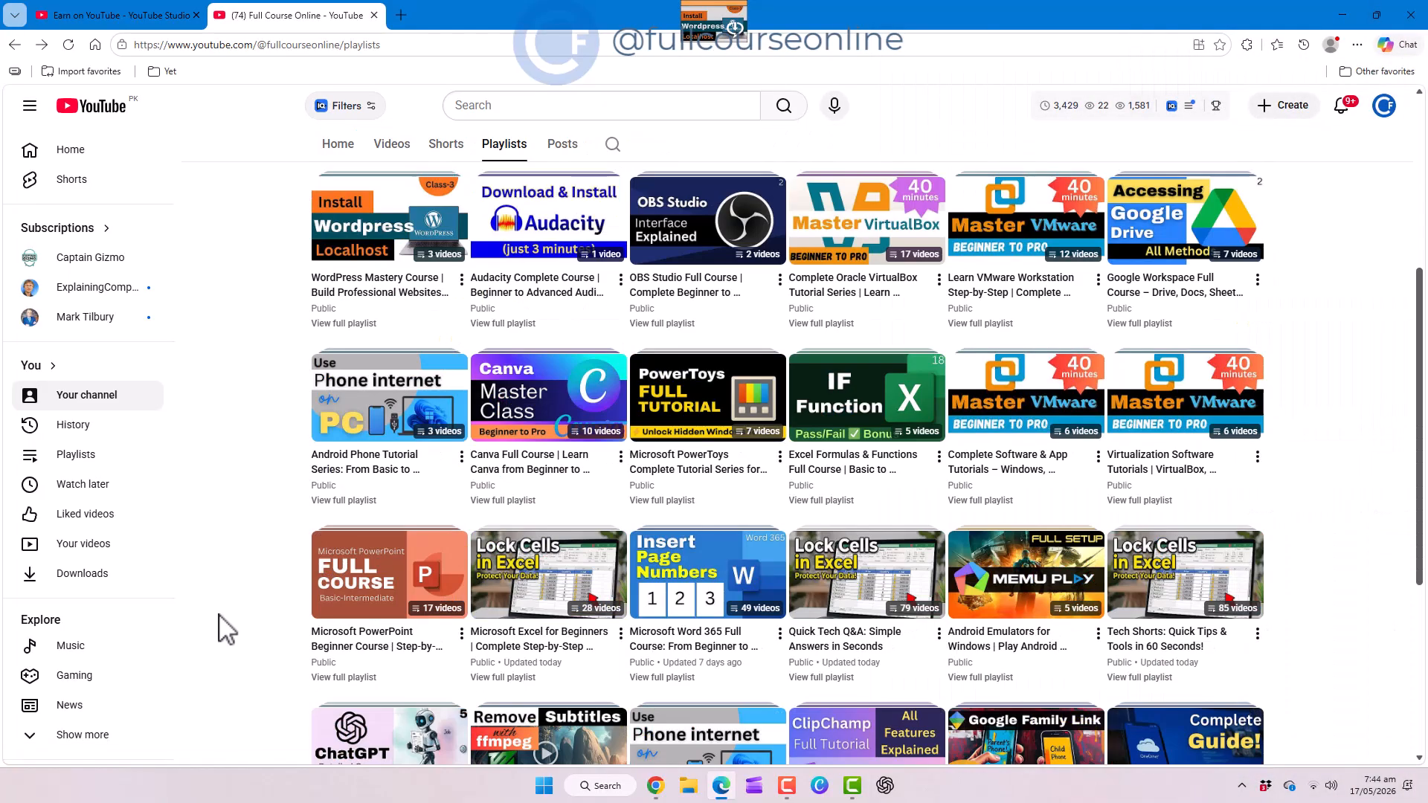
pyautogui.scroll(-2, 223, 629)
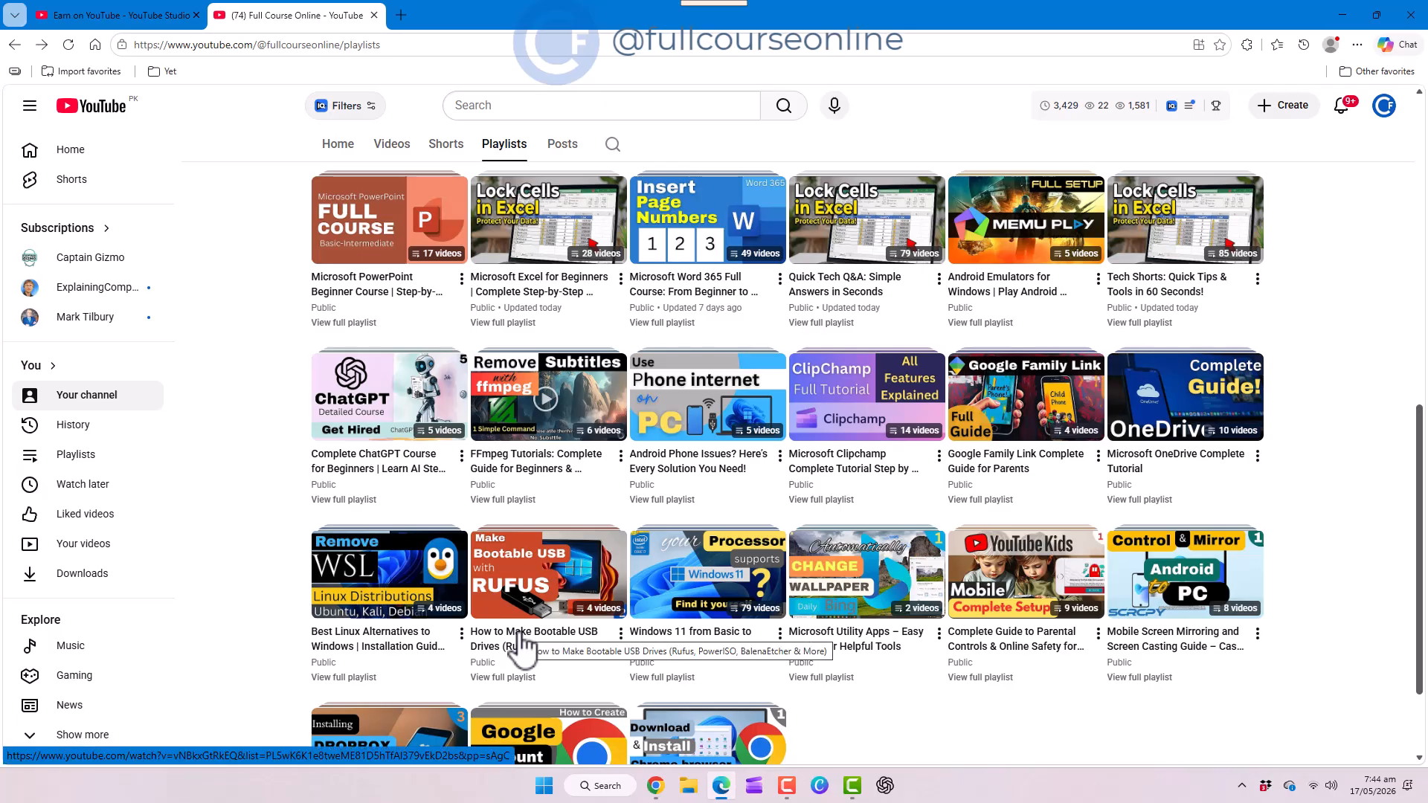
pyautogui.click(579, 638)
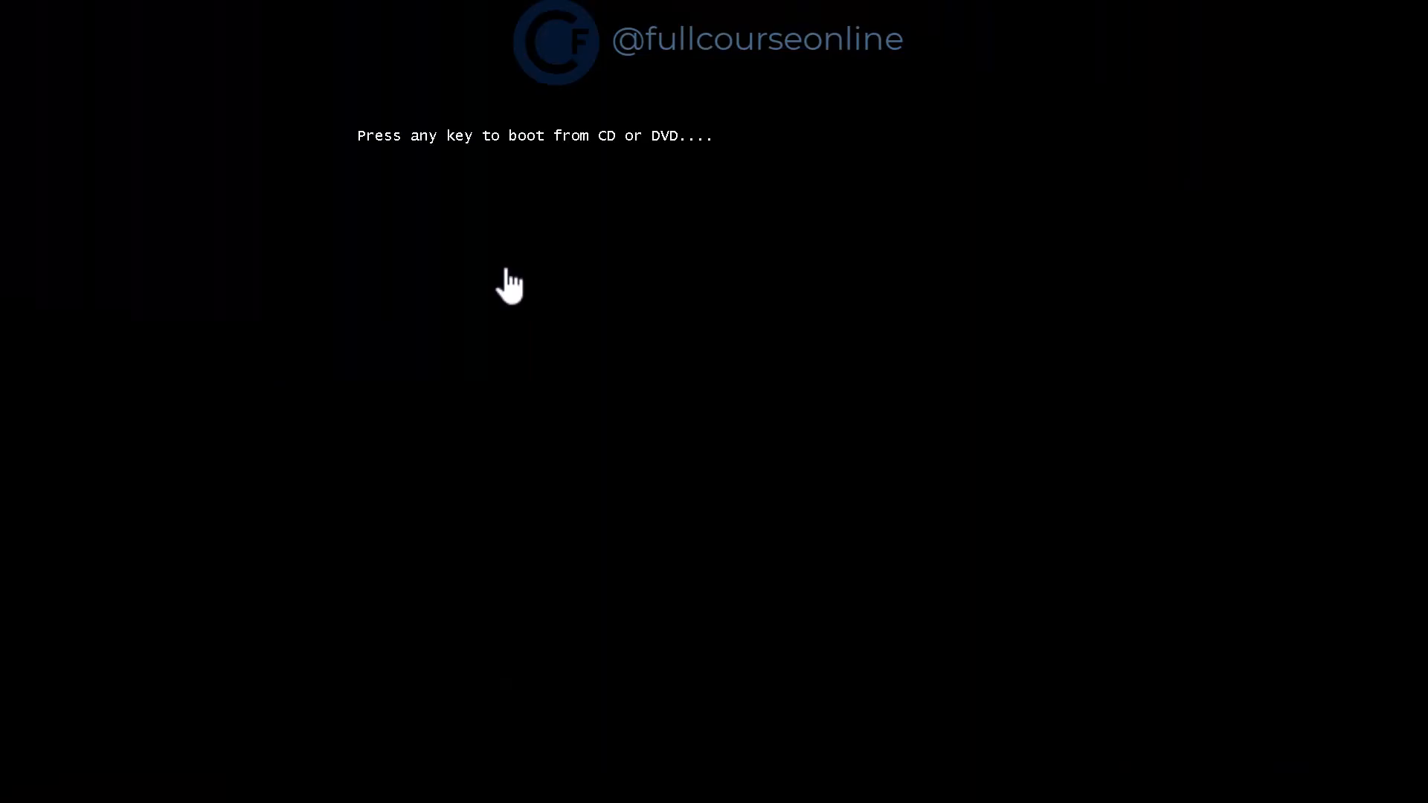
# Press a key at the CD/DVD boot prompt to start Setup from the install media
pyautogui.press('Return')
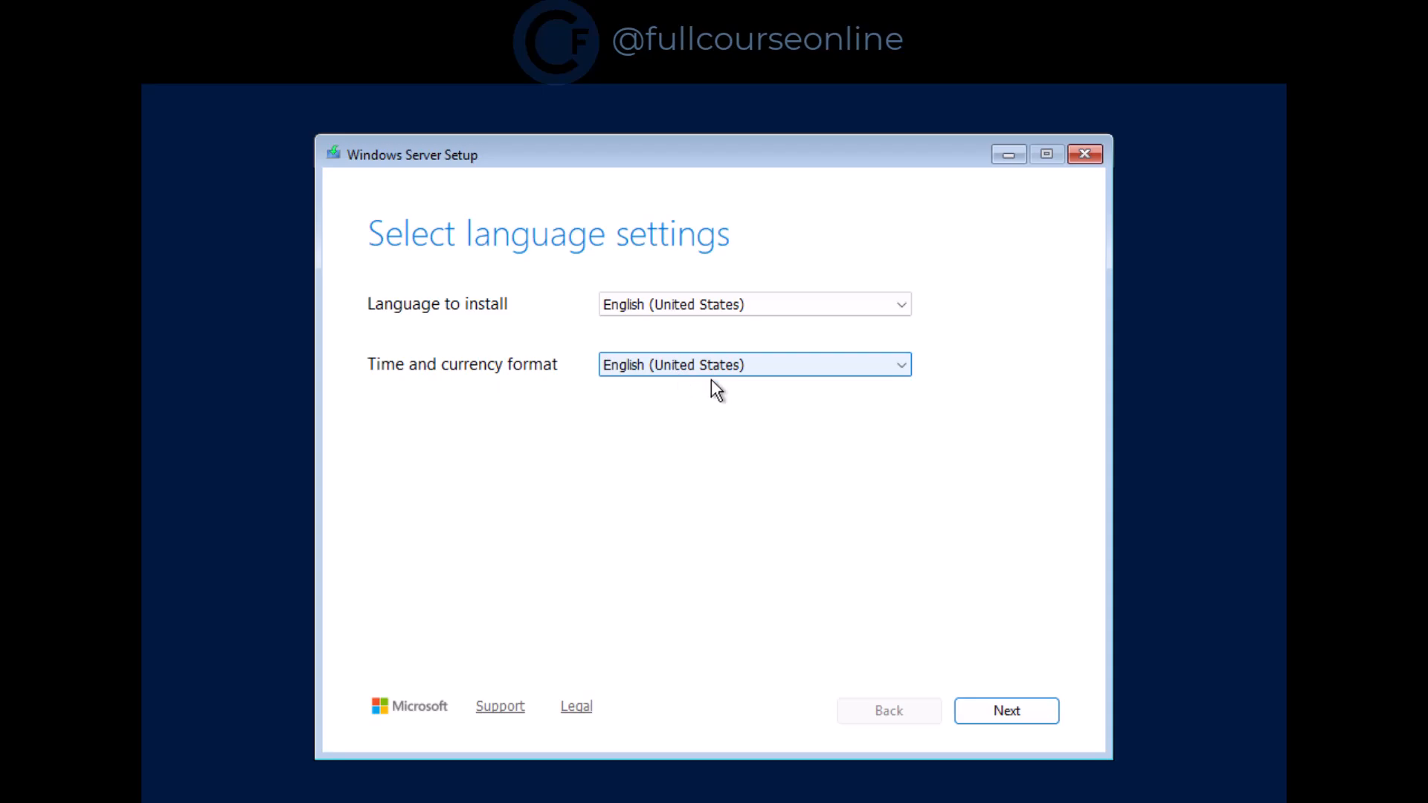
# Accept English (United States) language settings and keep the US keyboard layout
pyautogui.click(1024, 718)
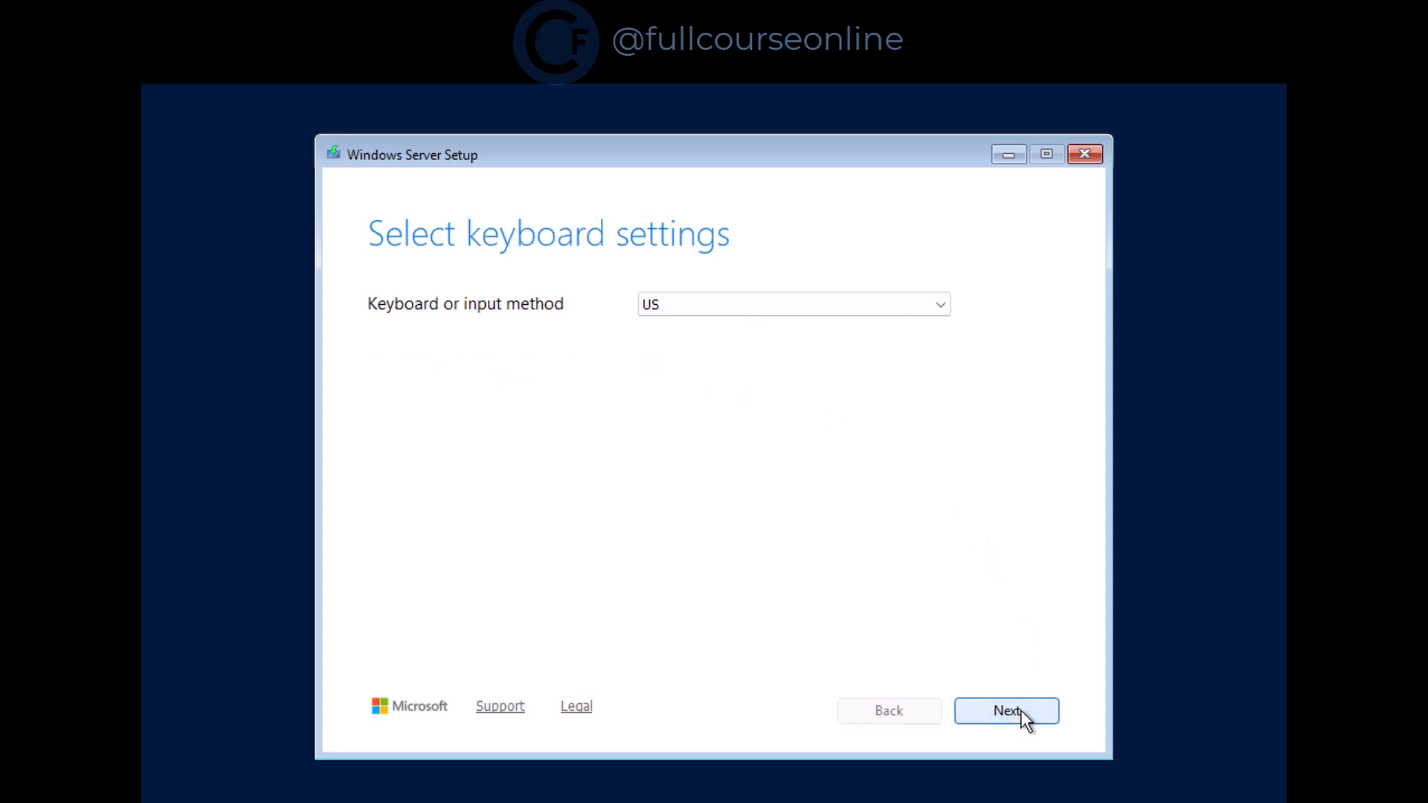
pyautogui.click(842, 311)
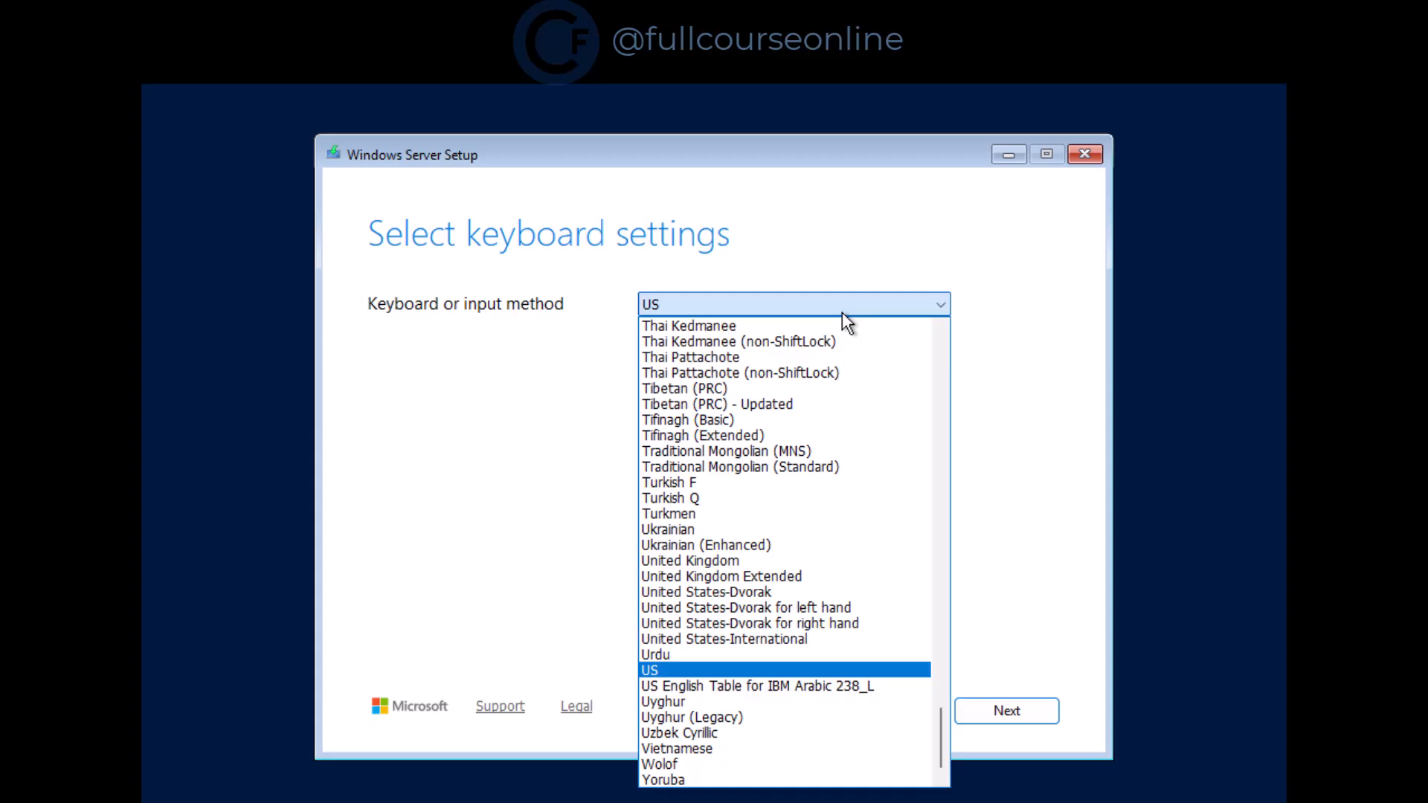
pyautogui.click(841, 311)
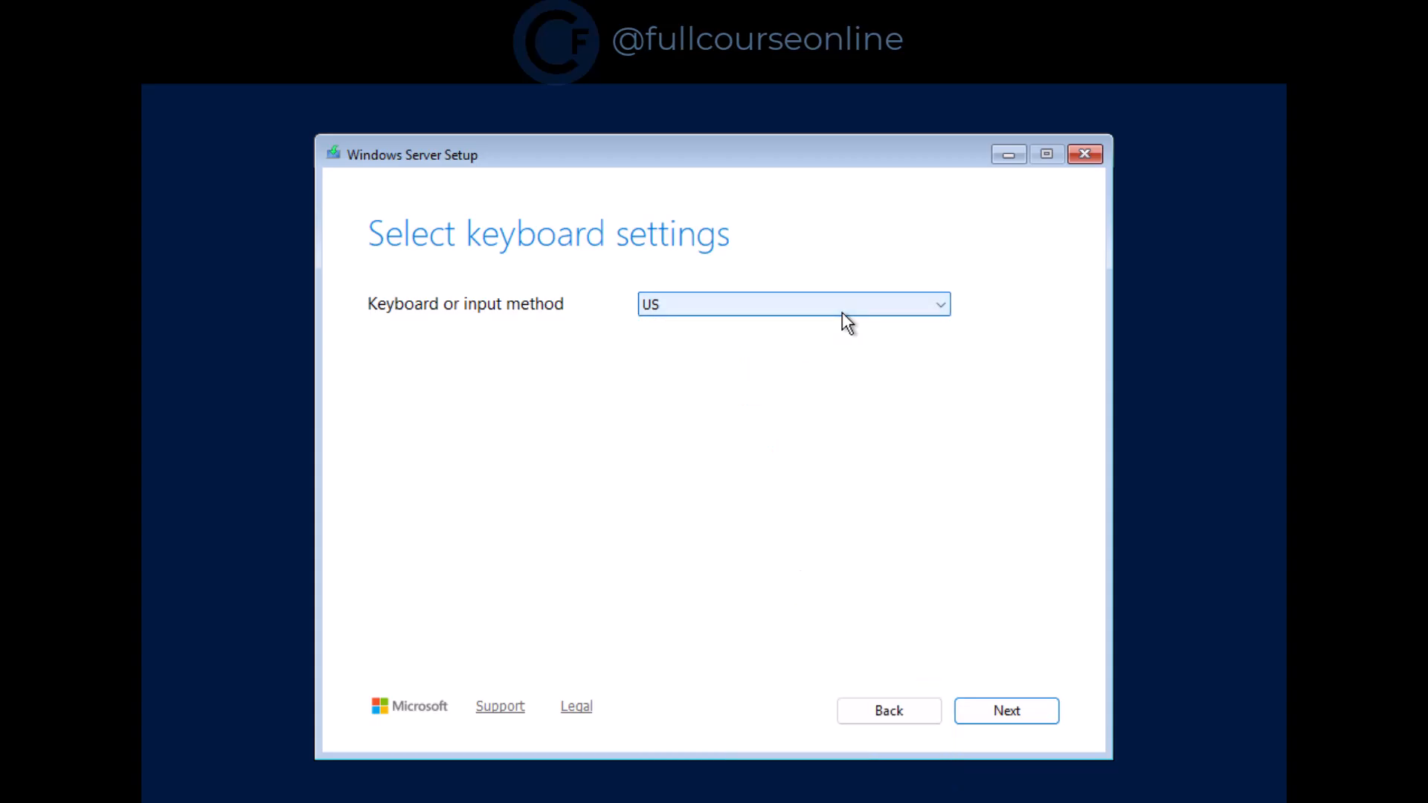
pyautogui.click(1045, 719)
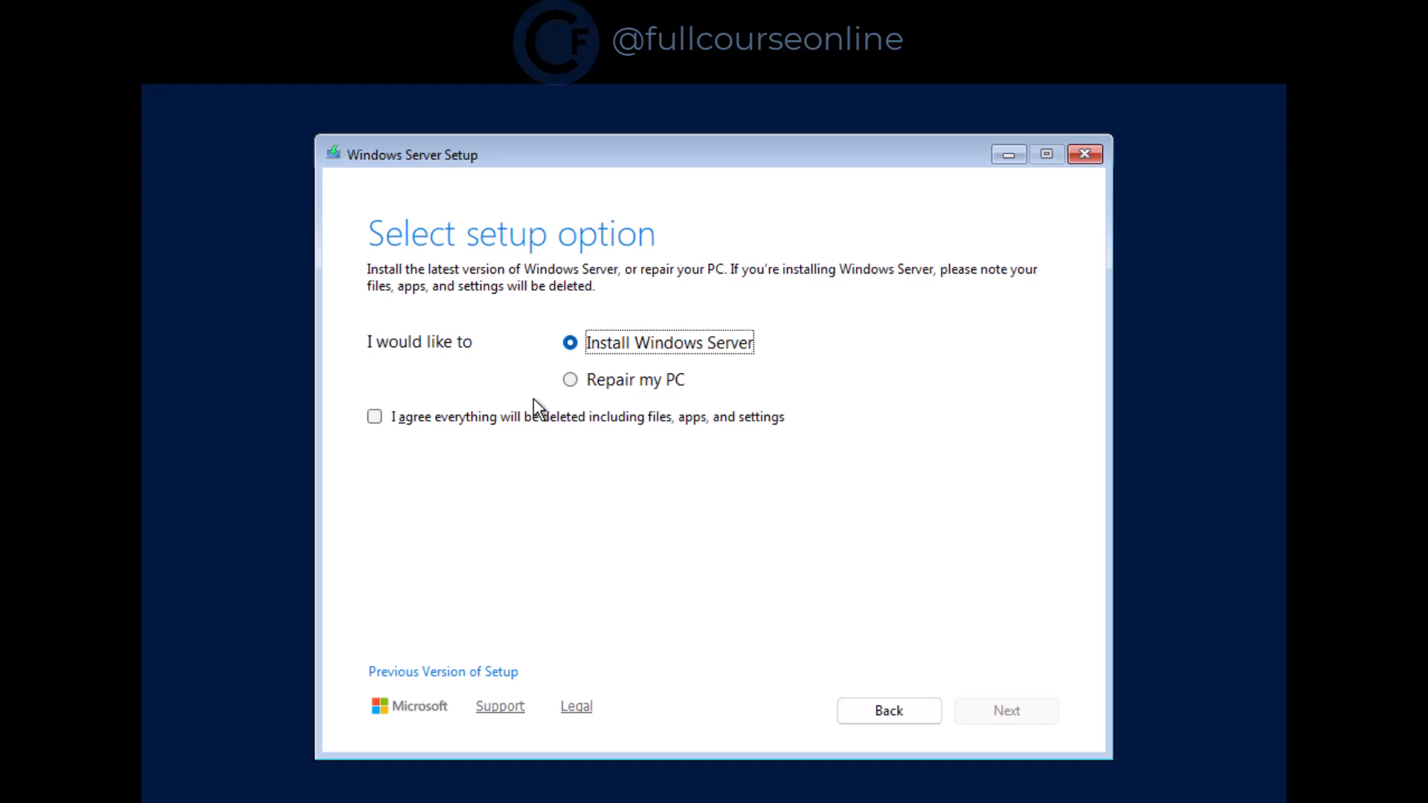
# Keep Install Windows Server and agree that everything on the disk will be deleted
pyautogui.click(369, 414)
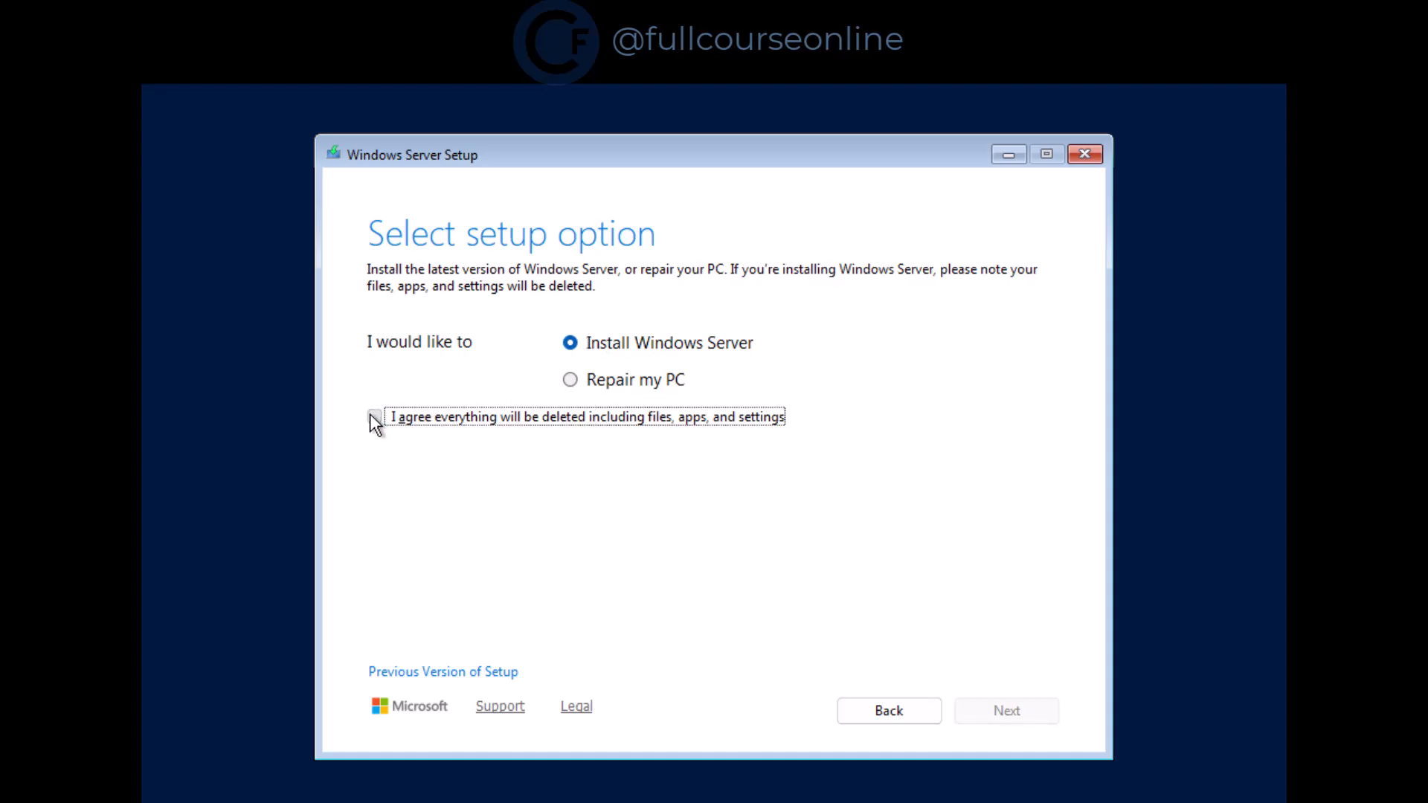
pyautogui.click(1008, 711)
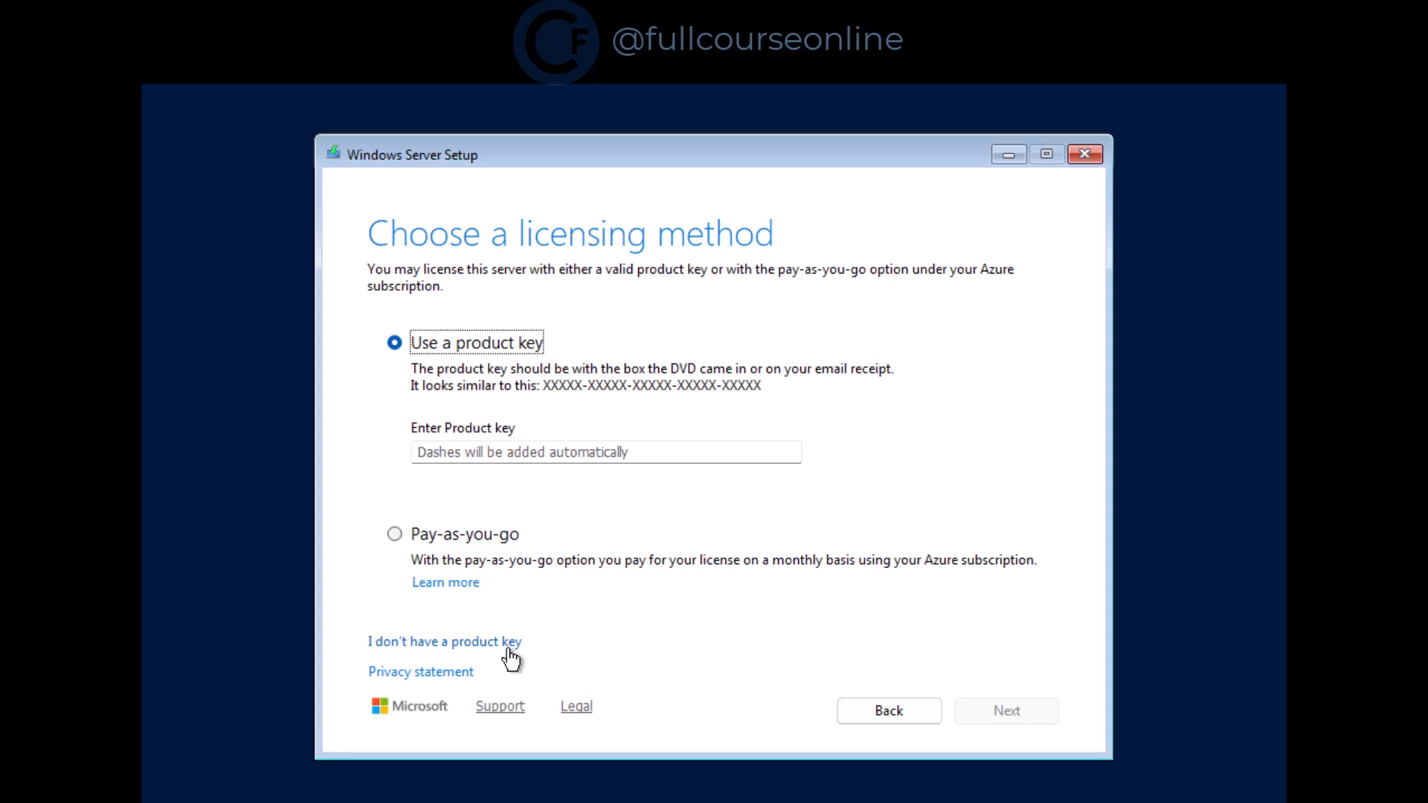
# Skip the product key and choose Windows Server 2025 Standard (Desktop Experience)
pyautogui.click(509, 644)
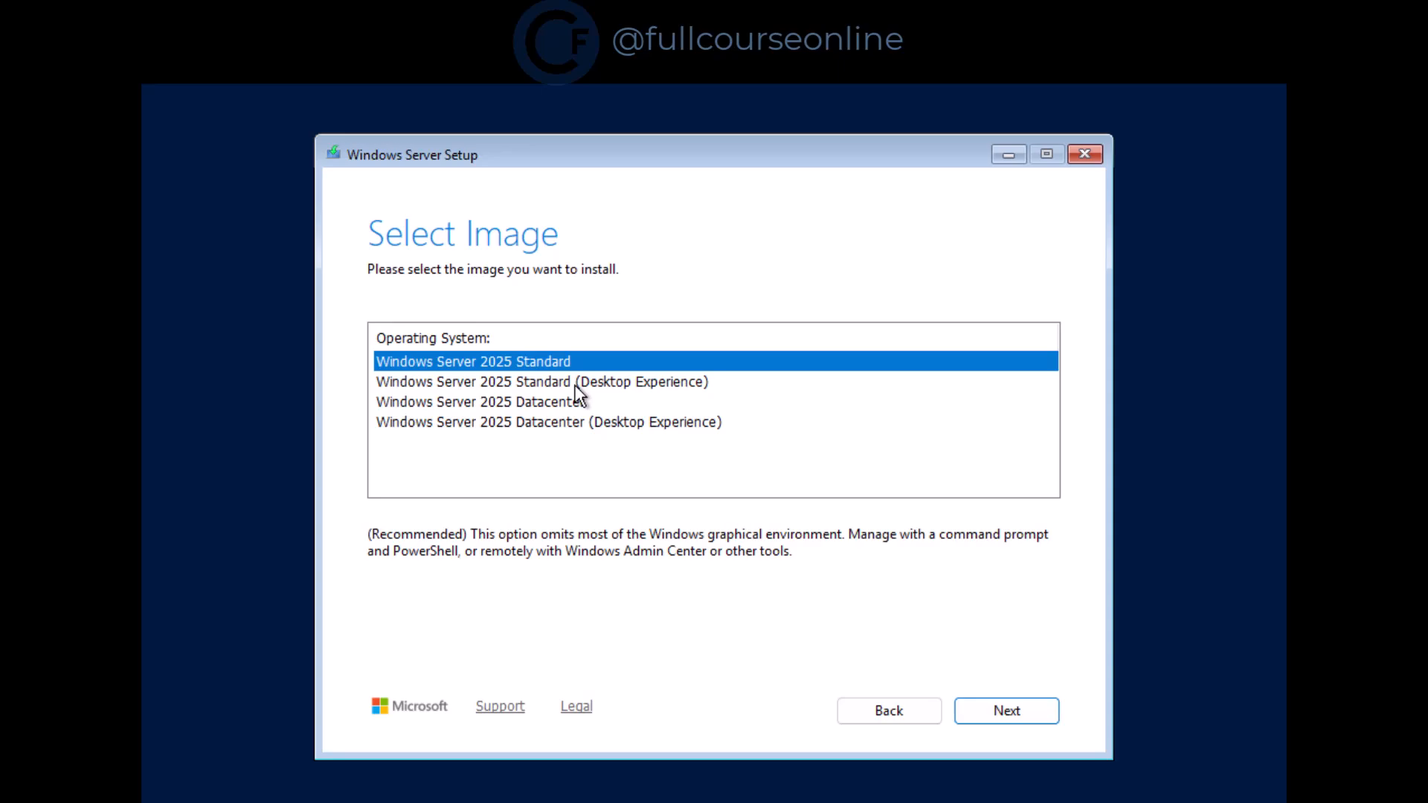
pyautogui.click(575, 386)
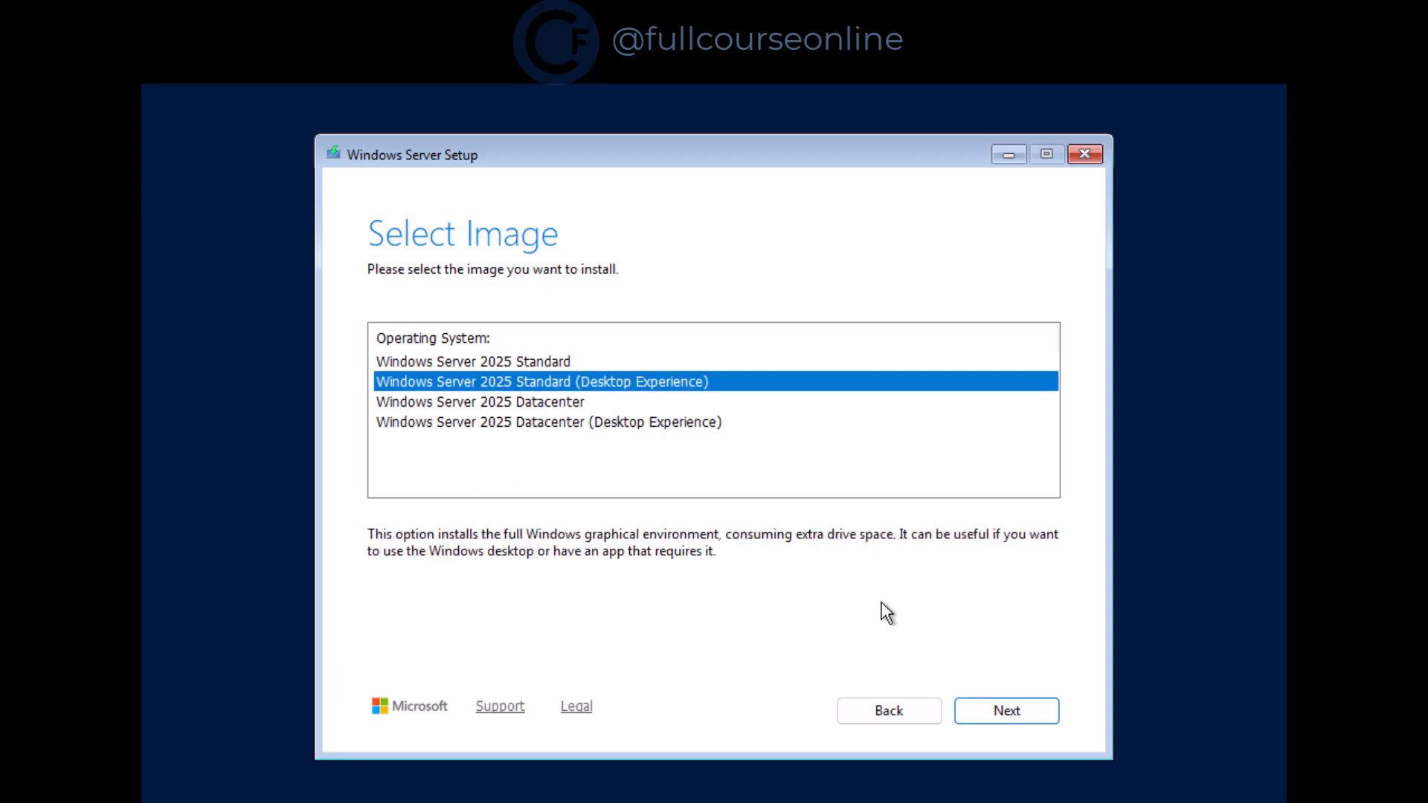
pyautogui.click(1050, 721)
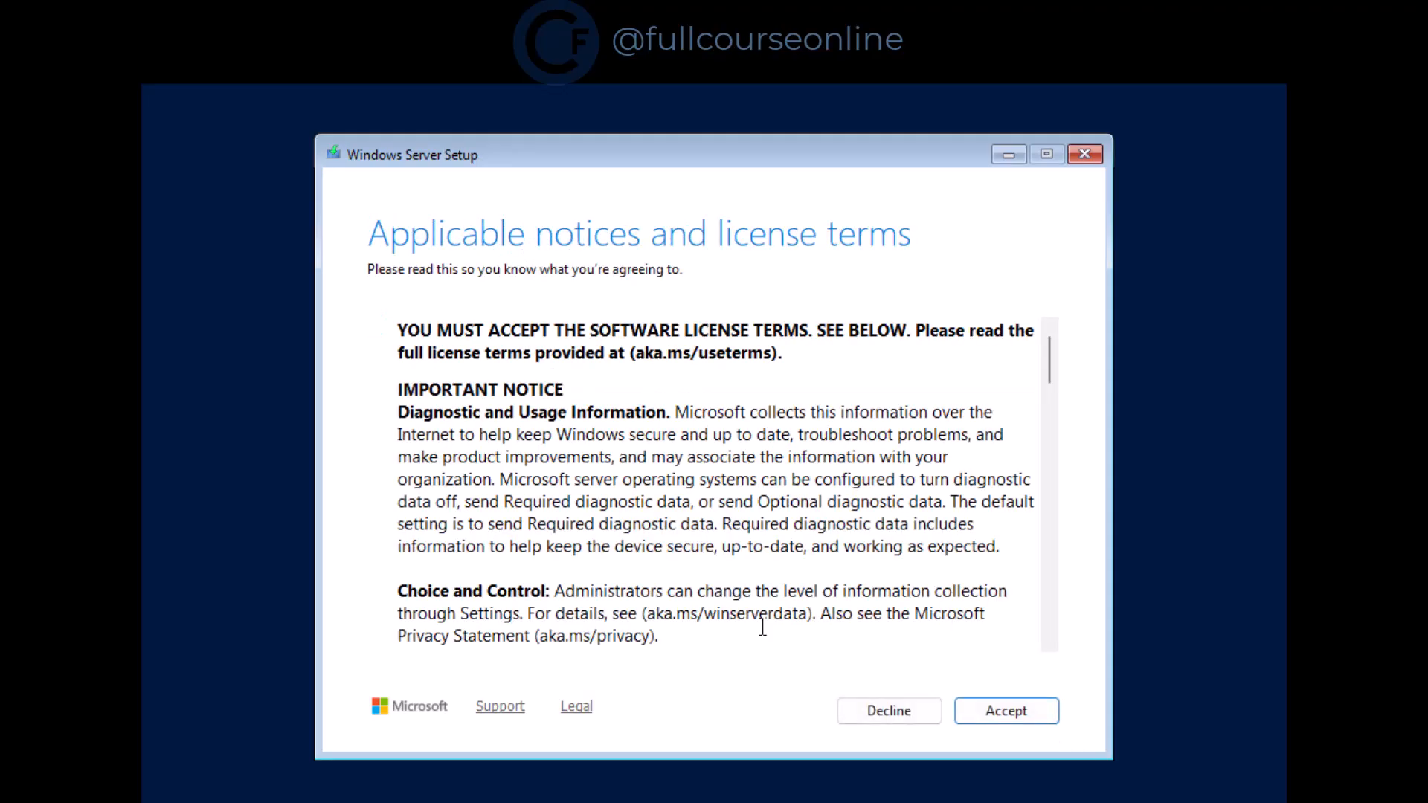
# Scroll through the Windows Server 2025 license terms and accept them
pyautogui.scroll(-4, 865, 521)
pyautogui.scroll(-4, 865, 520)
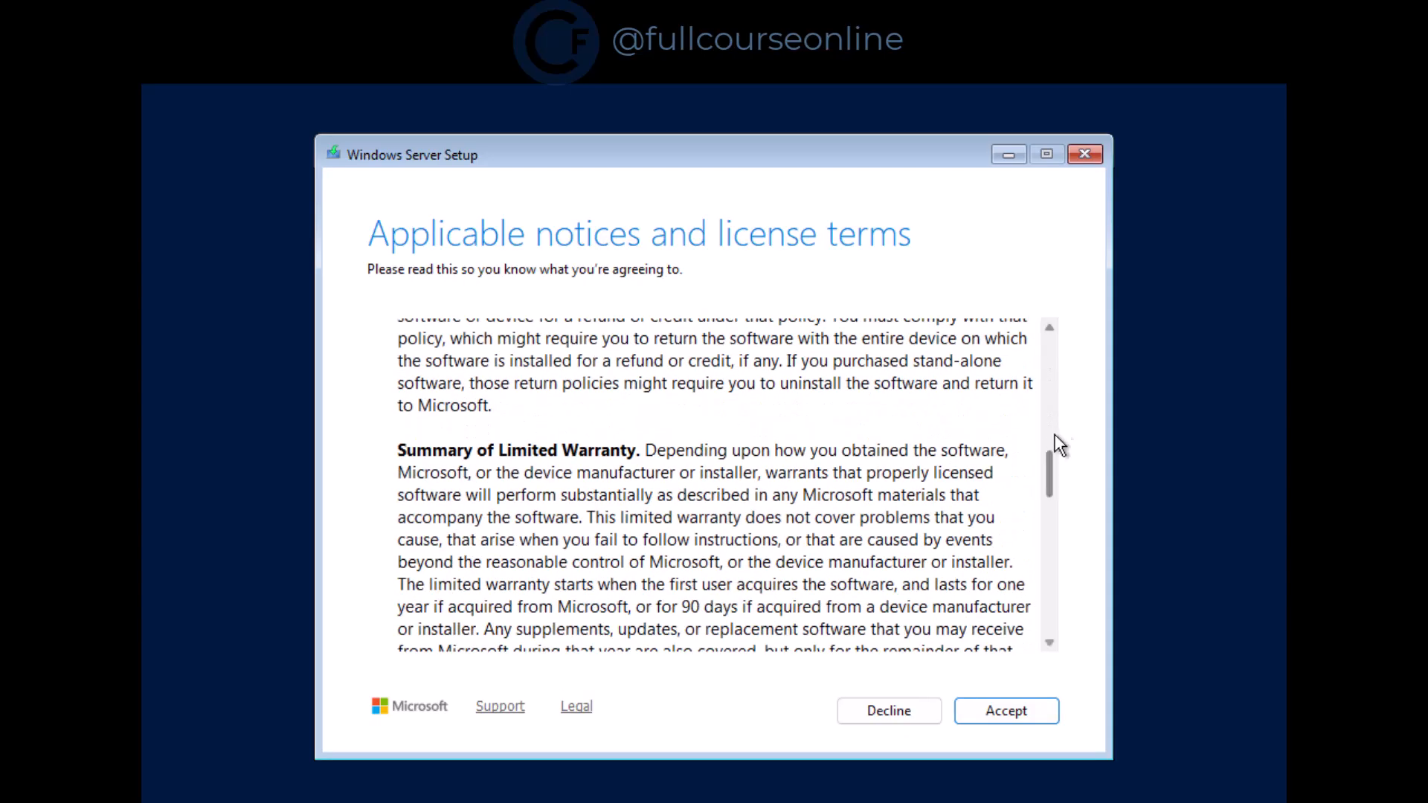
pyautogui.moveTo(1045, 483); pyautogui.dragTo(1048, 632)
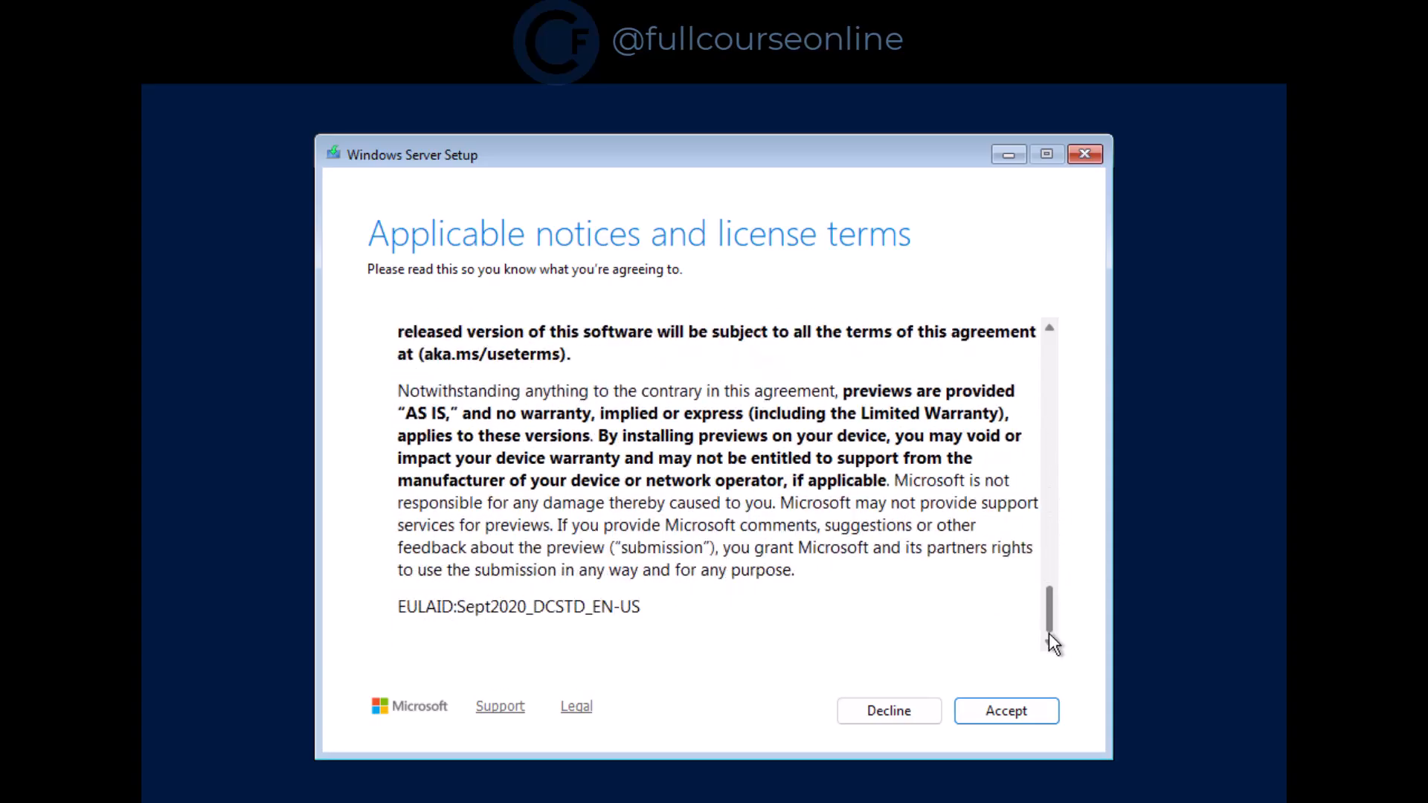
pyautogui.click(1051, 709)
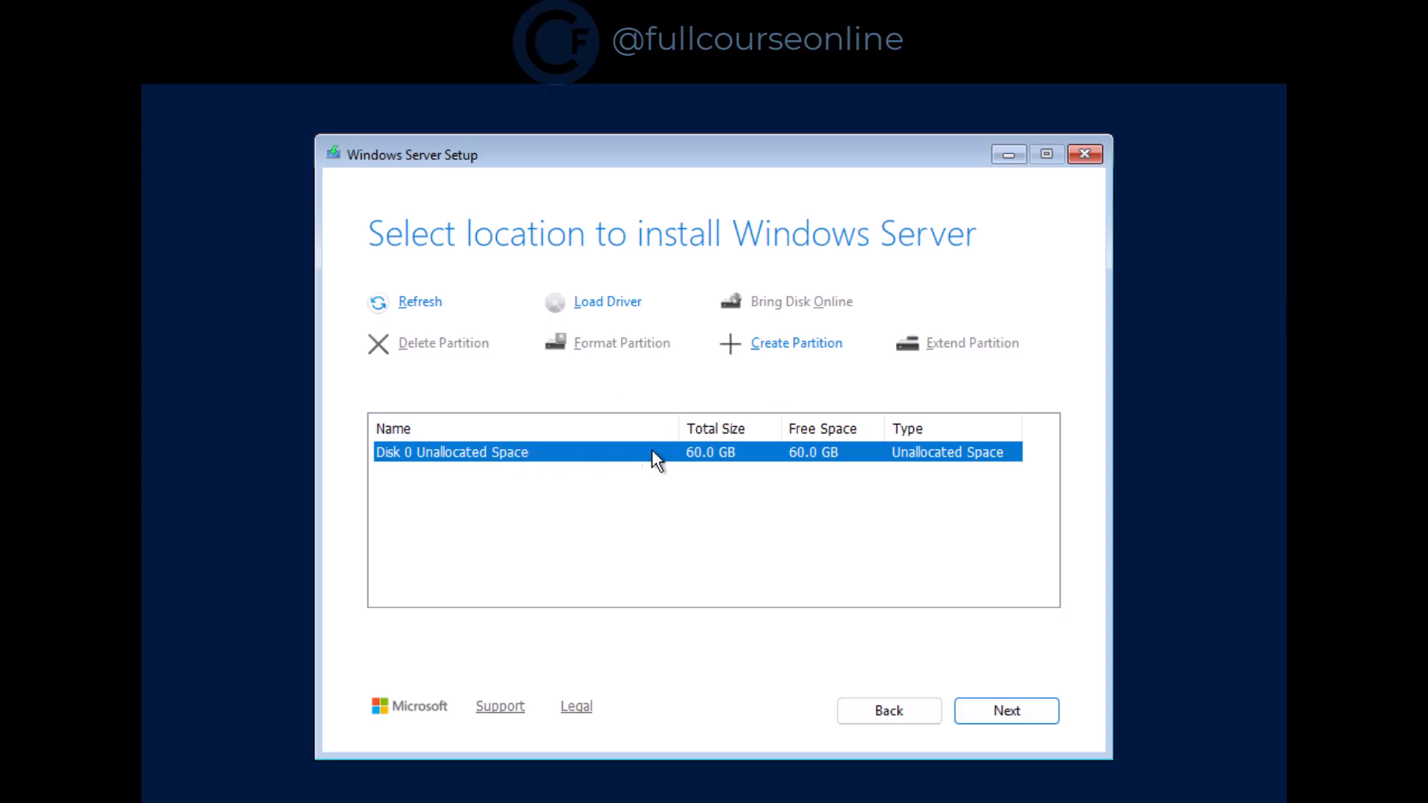
# Install onto Disk 0's 60.0 GB unallocated space
pyautogui.click(1044, 707)
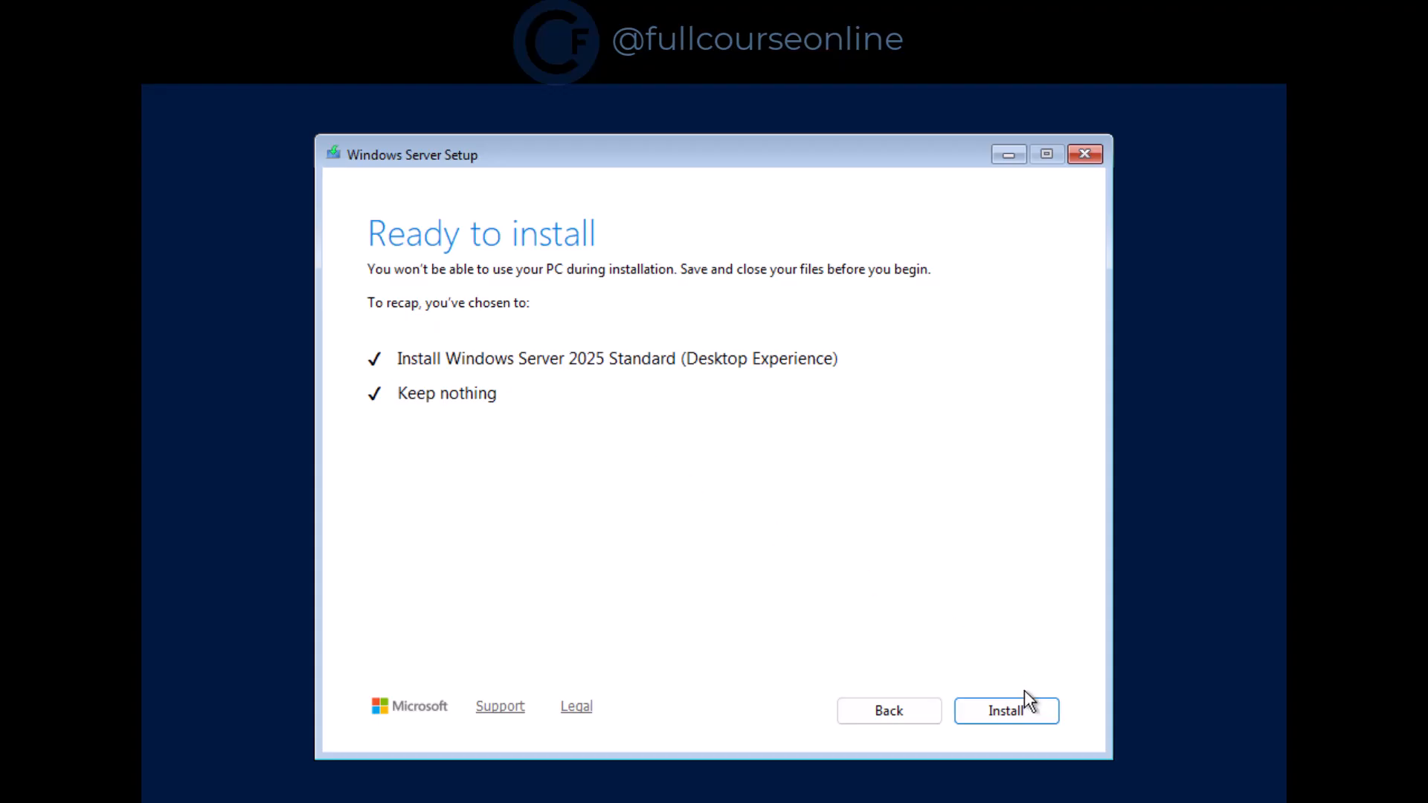
# Start the Windows Server 2025 installation and let it run to the product key prompt
pyautogui.click(1028, 710)
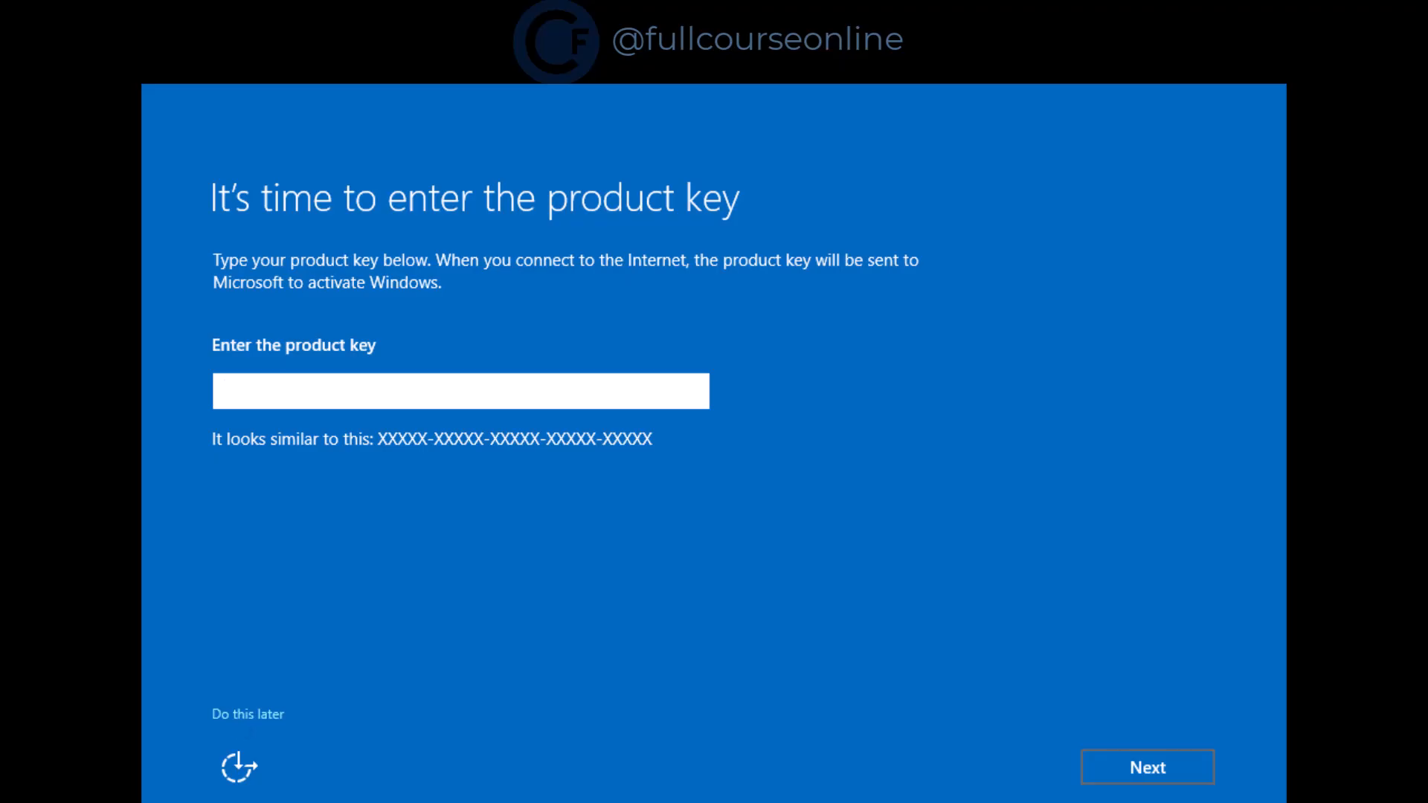
# Skip the product key and submit a too-simple administrator password, which is rejected
pyautogui.click(263, 715)
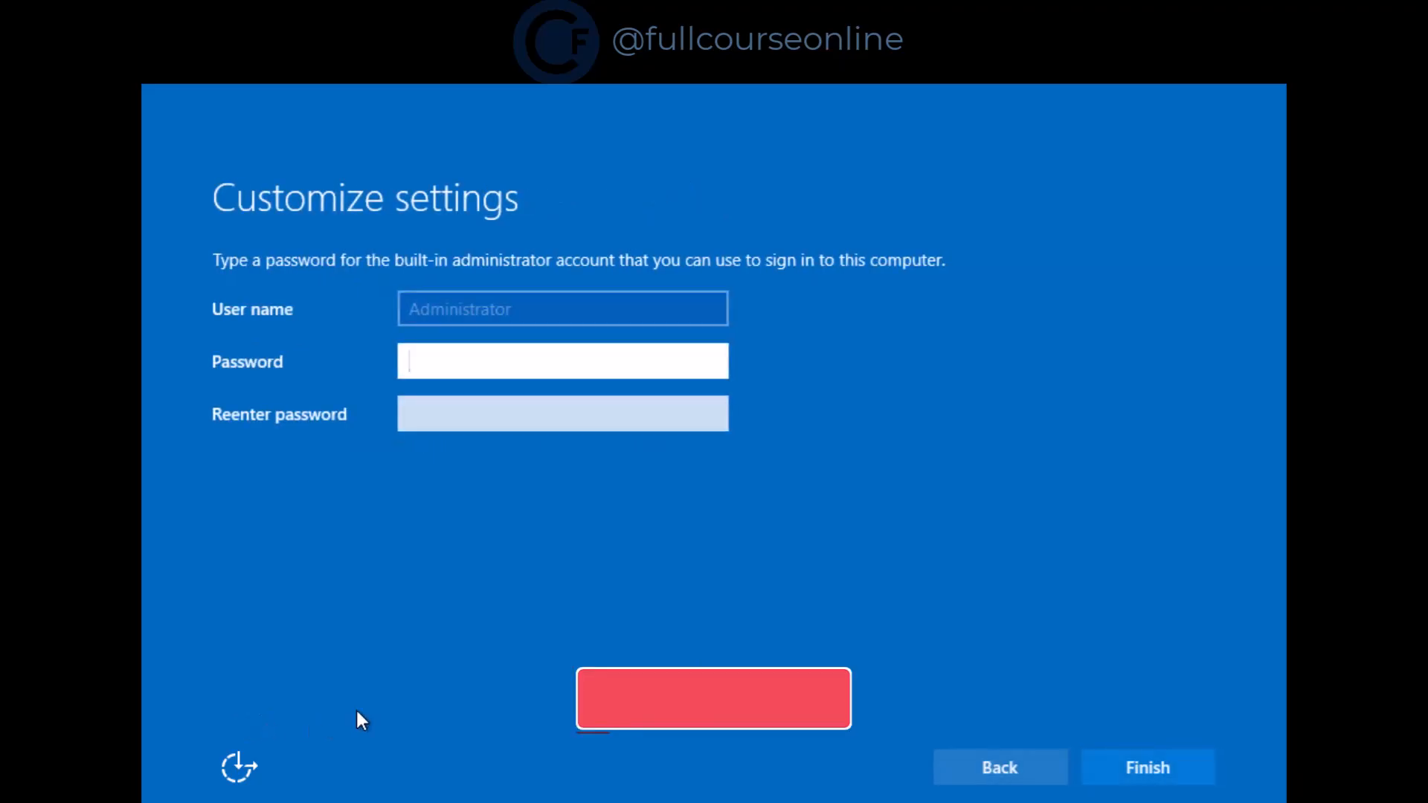
pyautogui.click(431, 361)
pyautogui.write('P')
pyautogui.click(423, 411)
pyautogui.write('P')
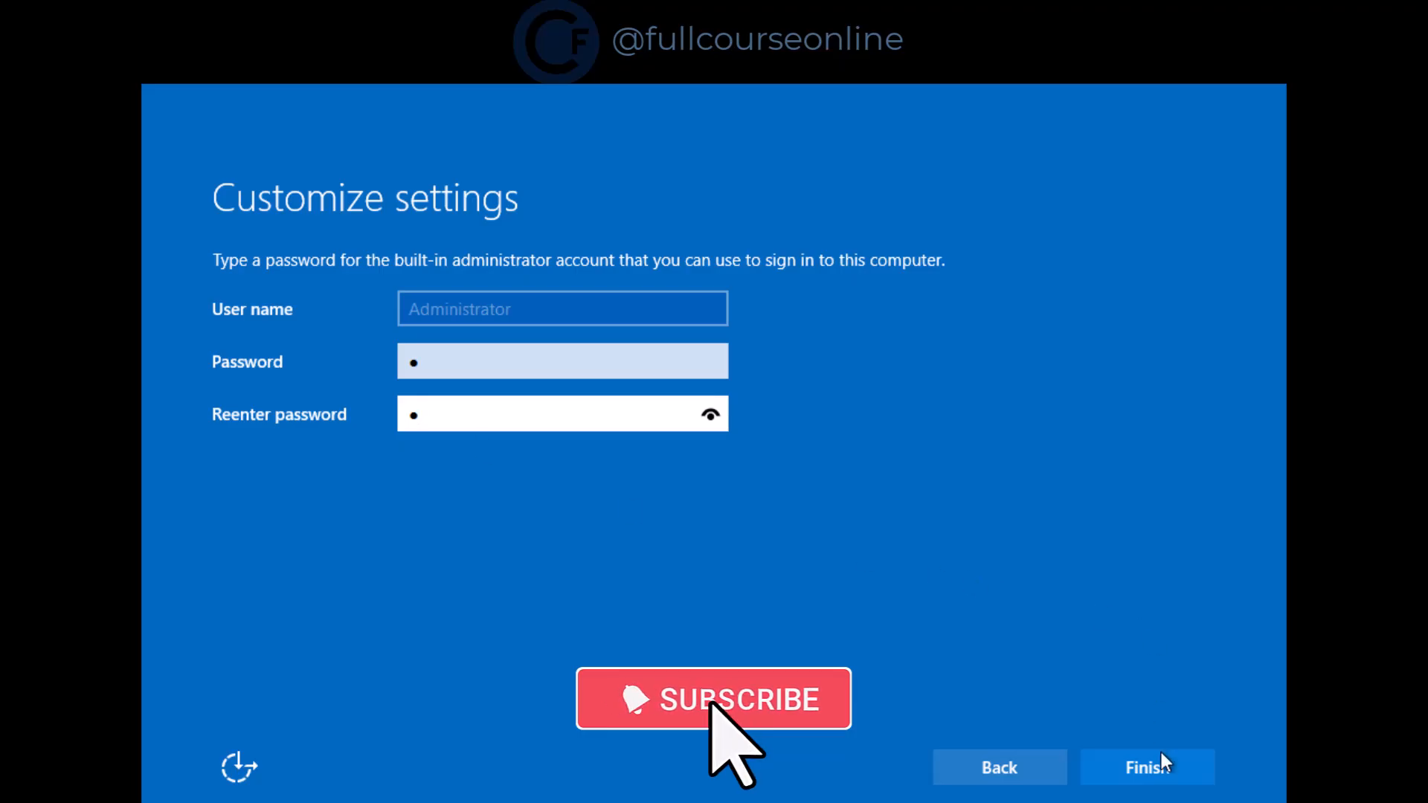
pyautogui.click(1159, 763)
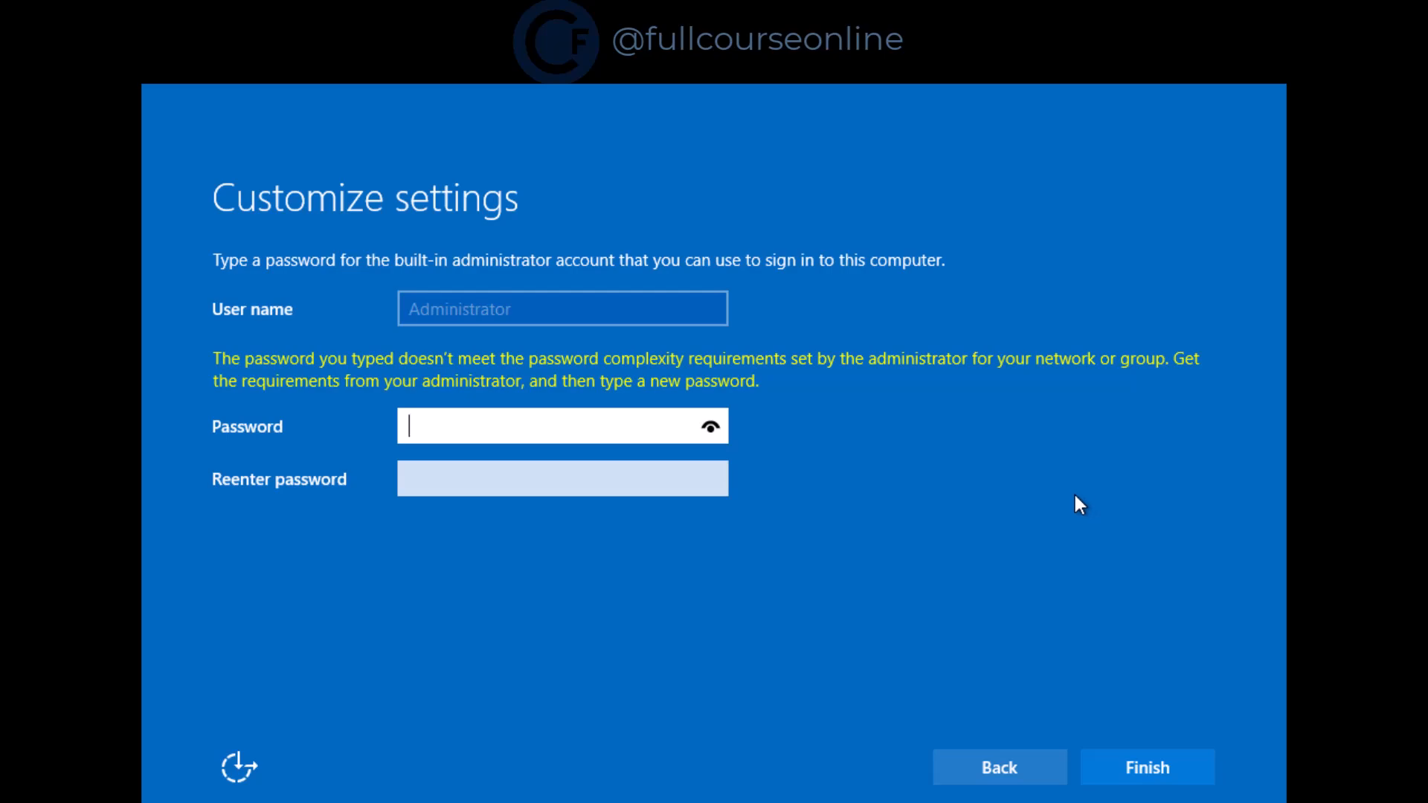
# Enter a complex administrator password in both password fields and finish setup
pyautogui.write('Password@1234')
pyautogui.click(544, 485)
pyautogui.write('Pass')
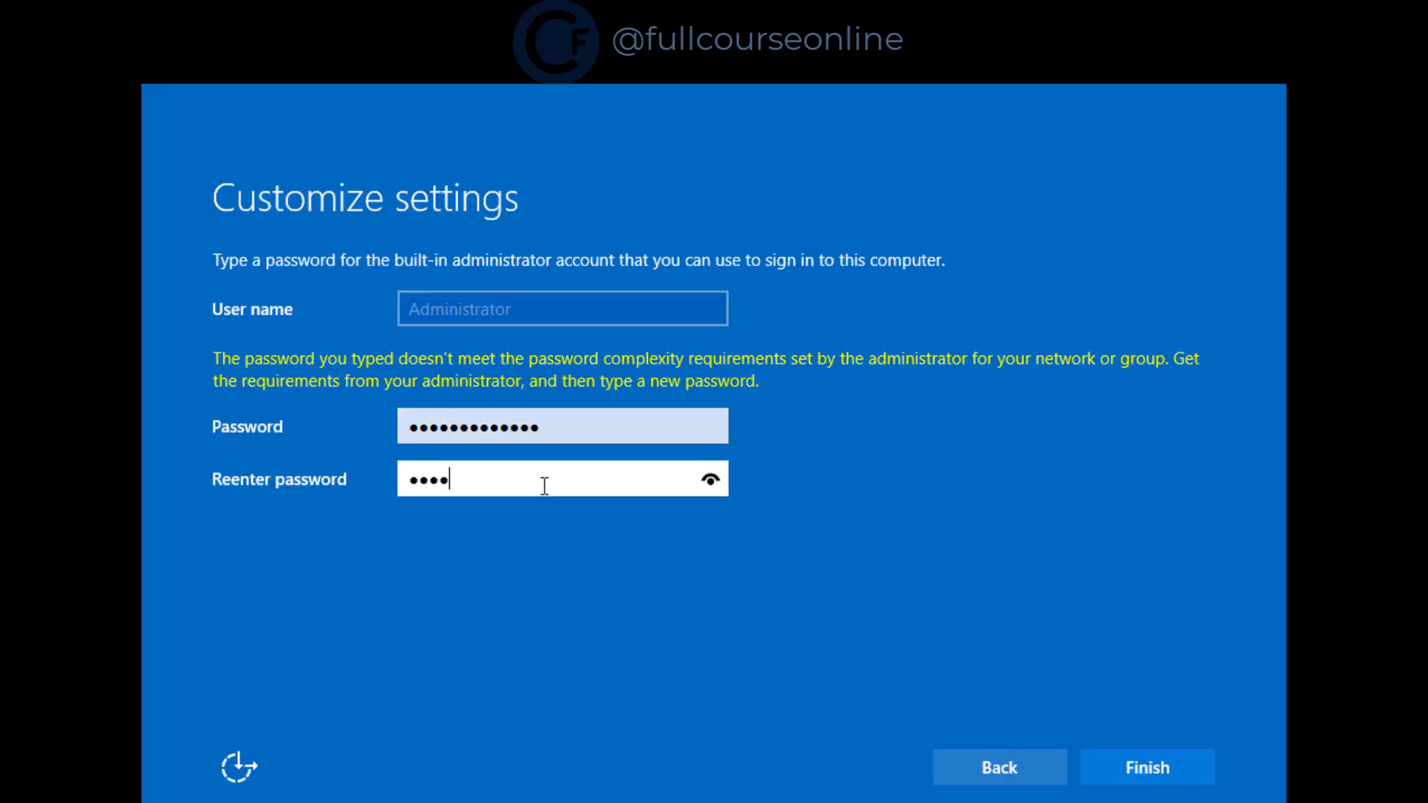
pyautogui.write('word@1234')
pyautogui.click(1177, 766)
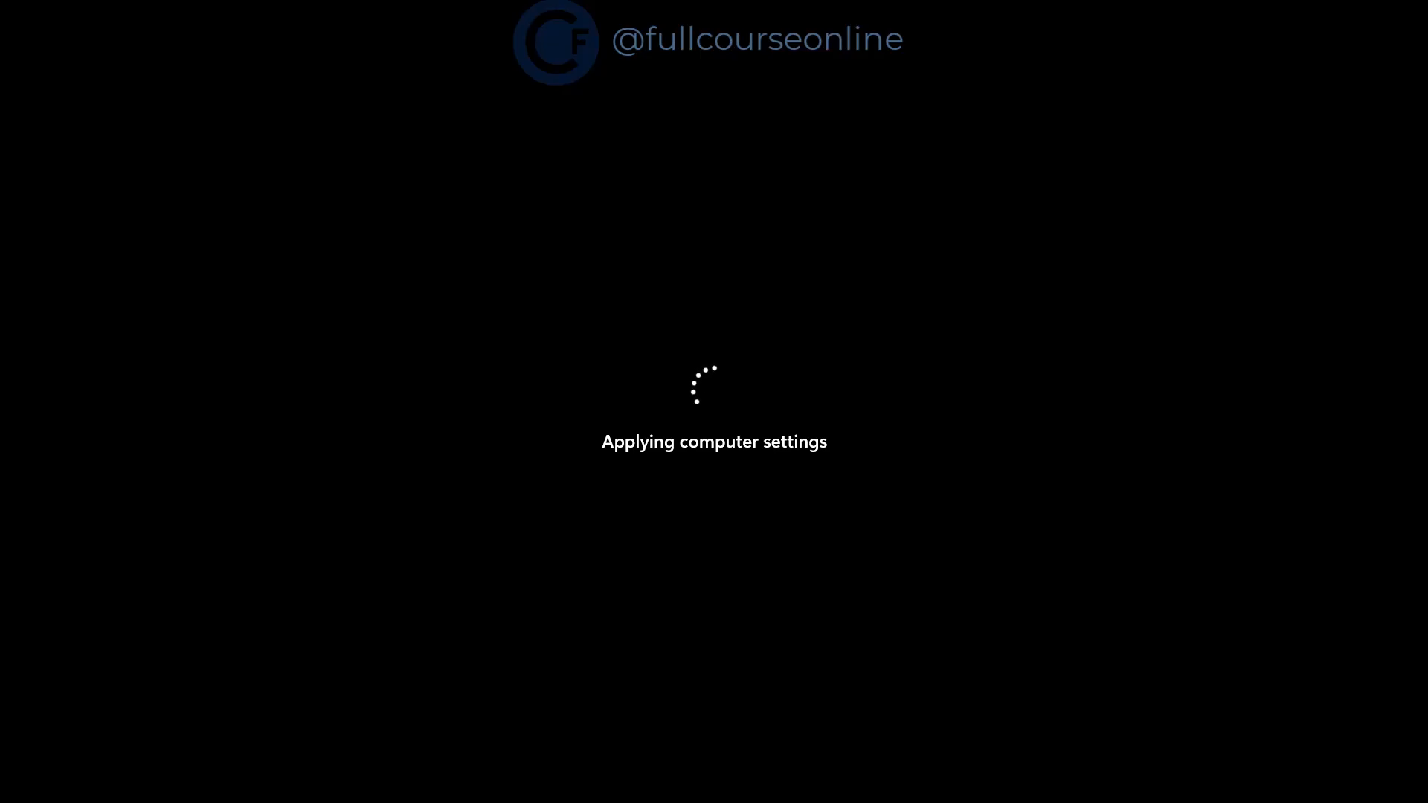
# Sign in as Administrator by entering the account password at the Ctrl+Alt+Delete prompt
pyautogui.hotkey('ctrl', 'alt', 'Delete')
pyautogui.write('•••••••••••••')
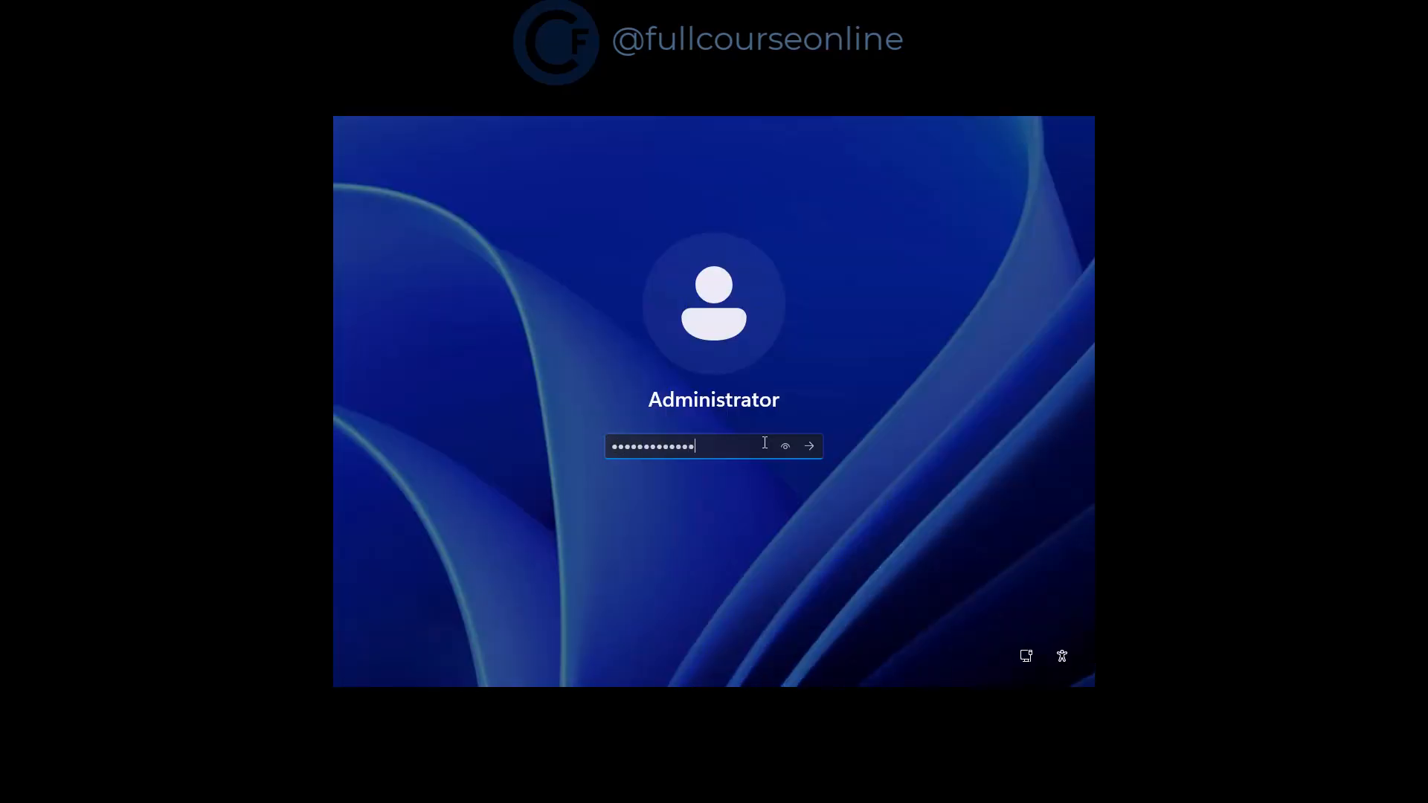
pyautogui.press('Return')
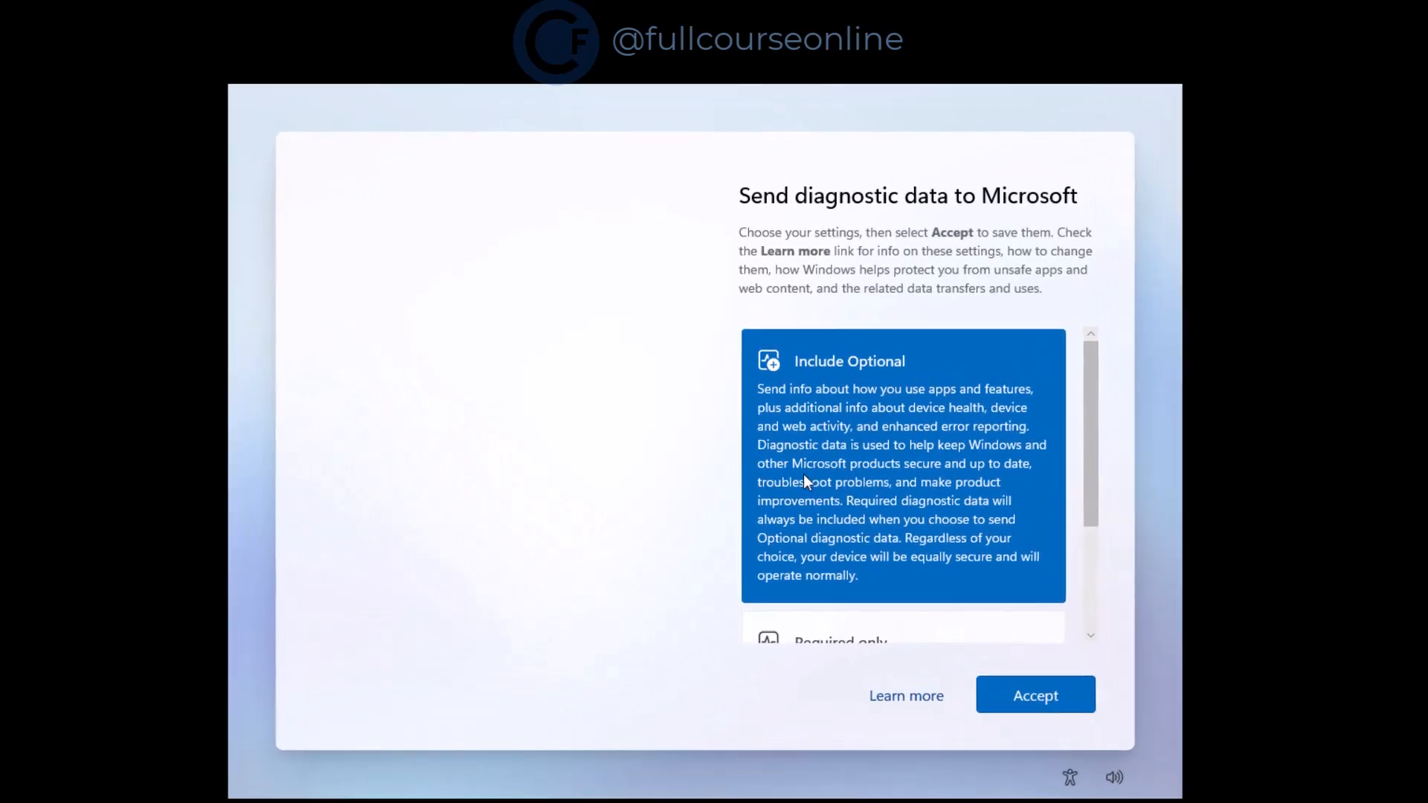
# Review the diagnostic data options and accept them to finish first-run setup
pyautogui.scroll(-3, 820, 481)
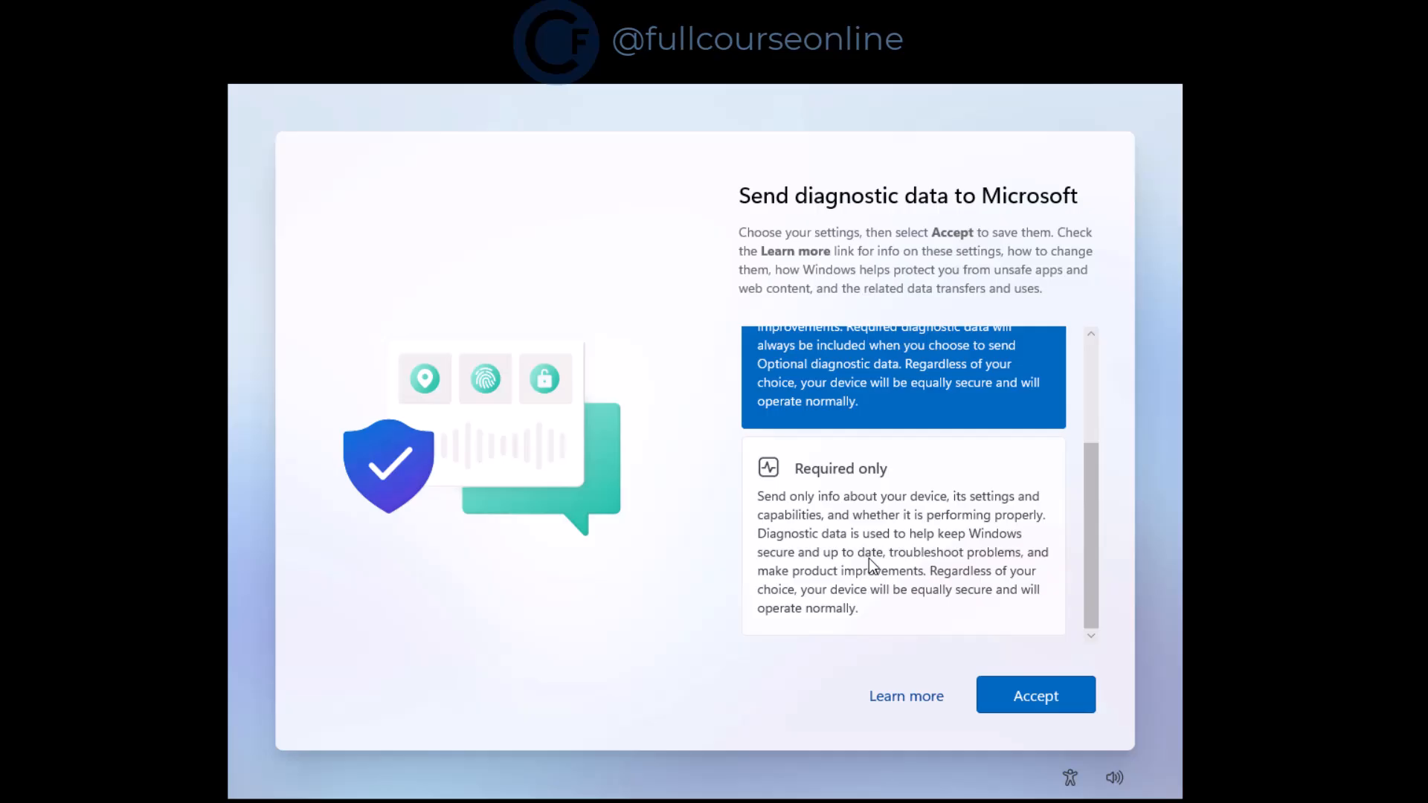
pyautogui.click(1019, 684)
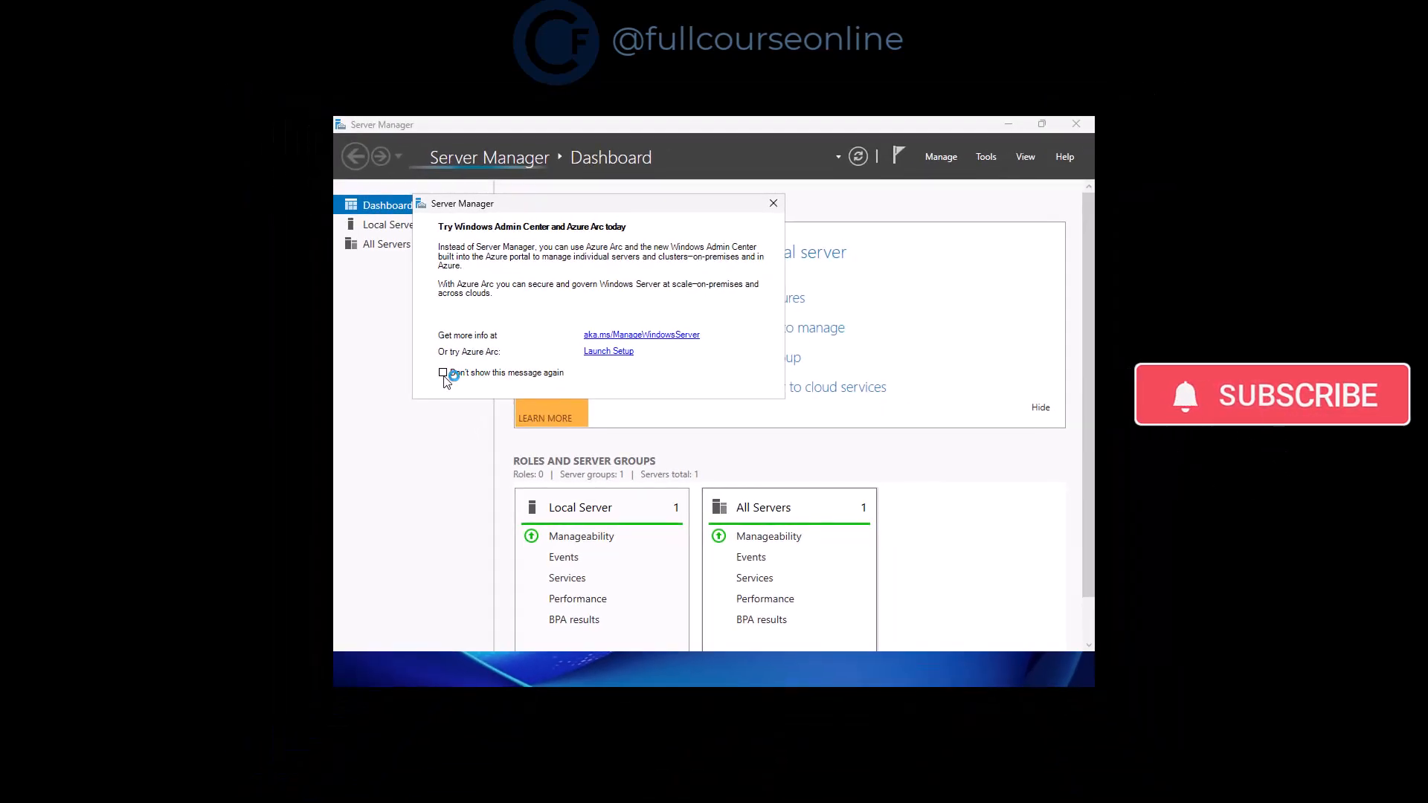
# Stop the Windows Admin Center tip from reappearing and close Server Manager
pyautogui.click(444, 374)
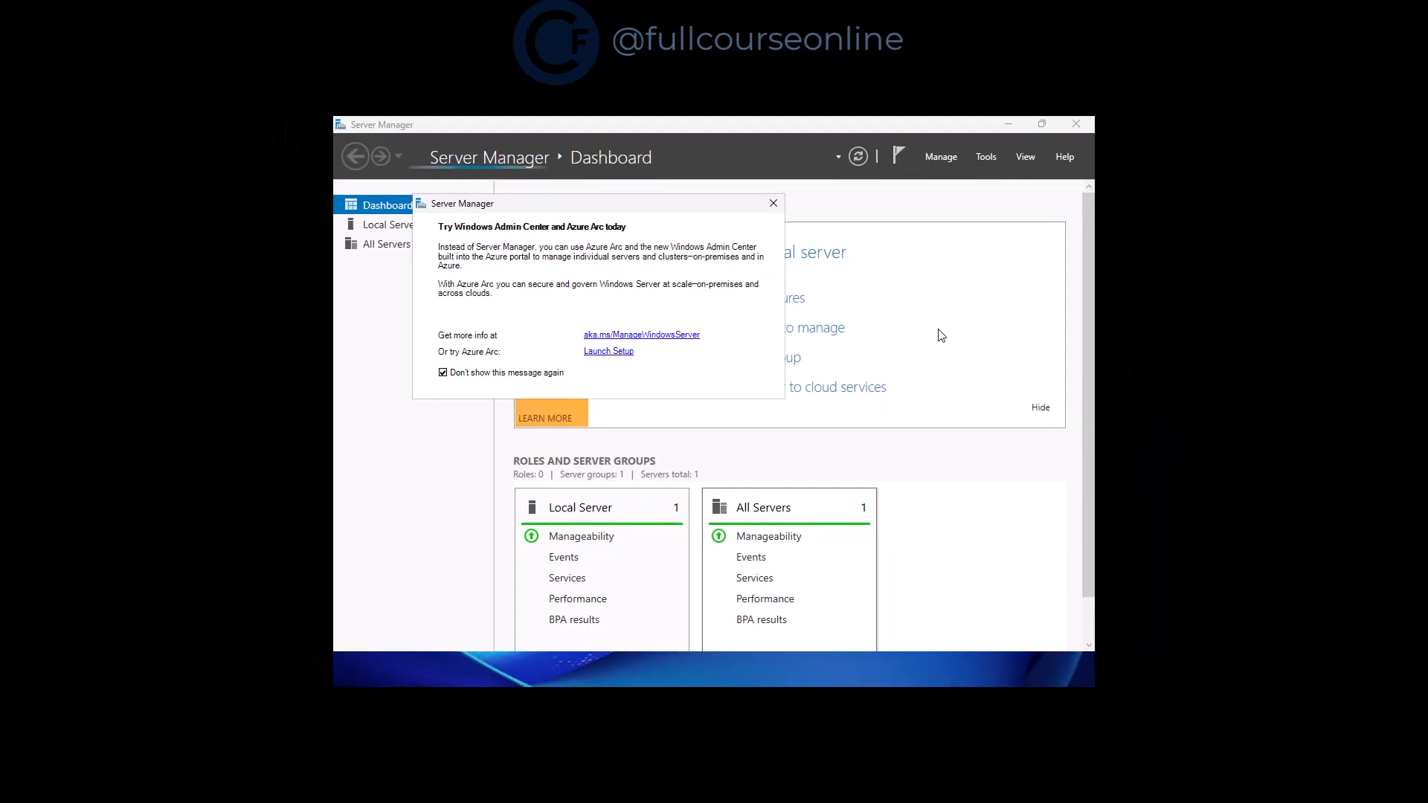
pyautogui.click(1076, 124)
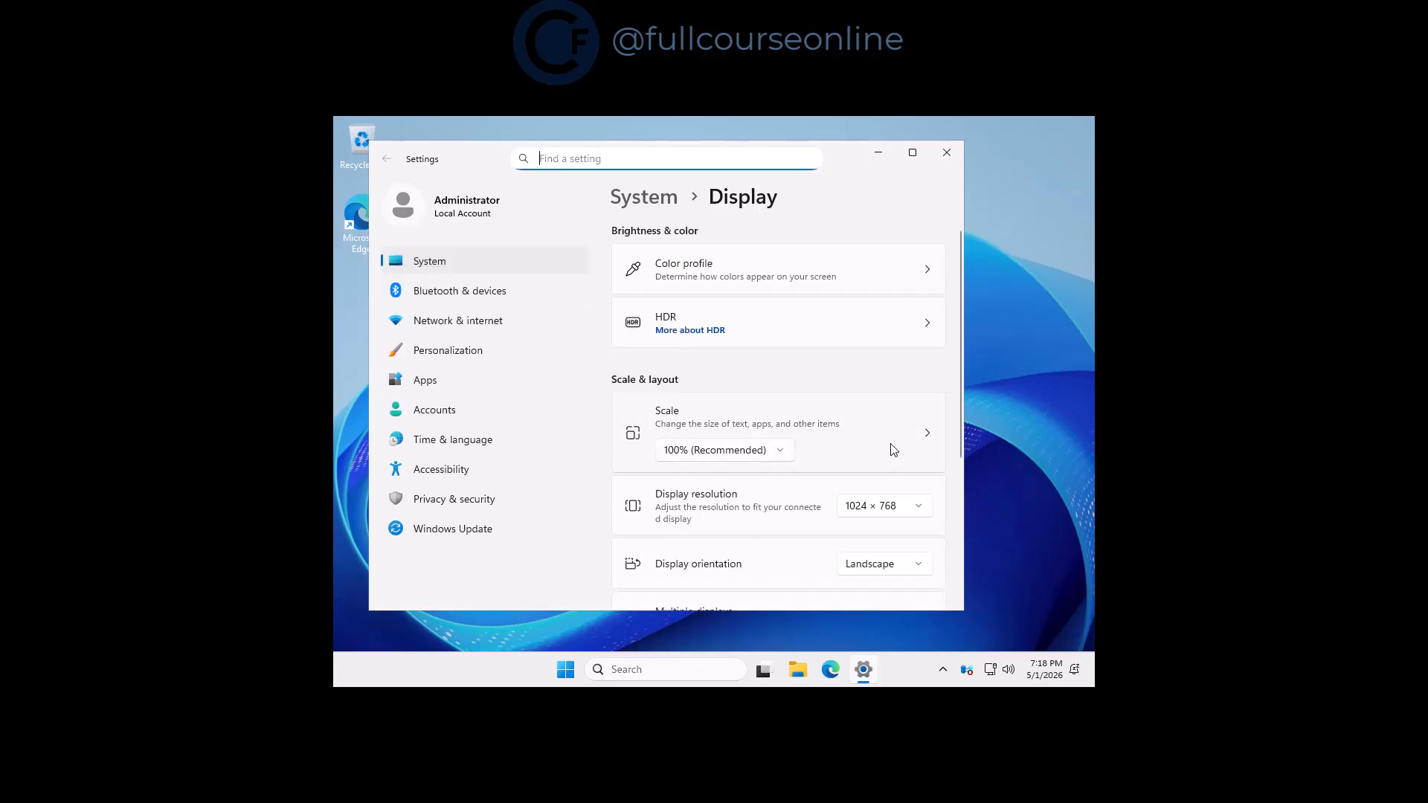
# Change the display resolution to 1920 × 1080, keep the change, and close Settings
pyautogui.click(901, 506)
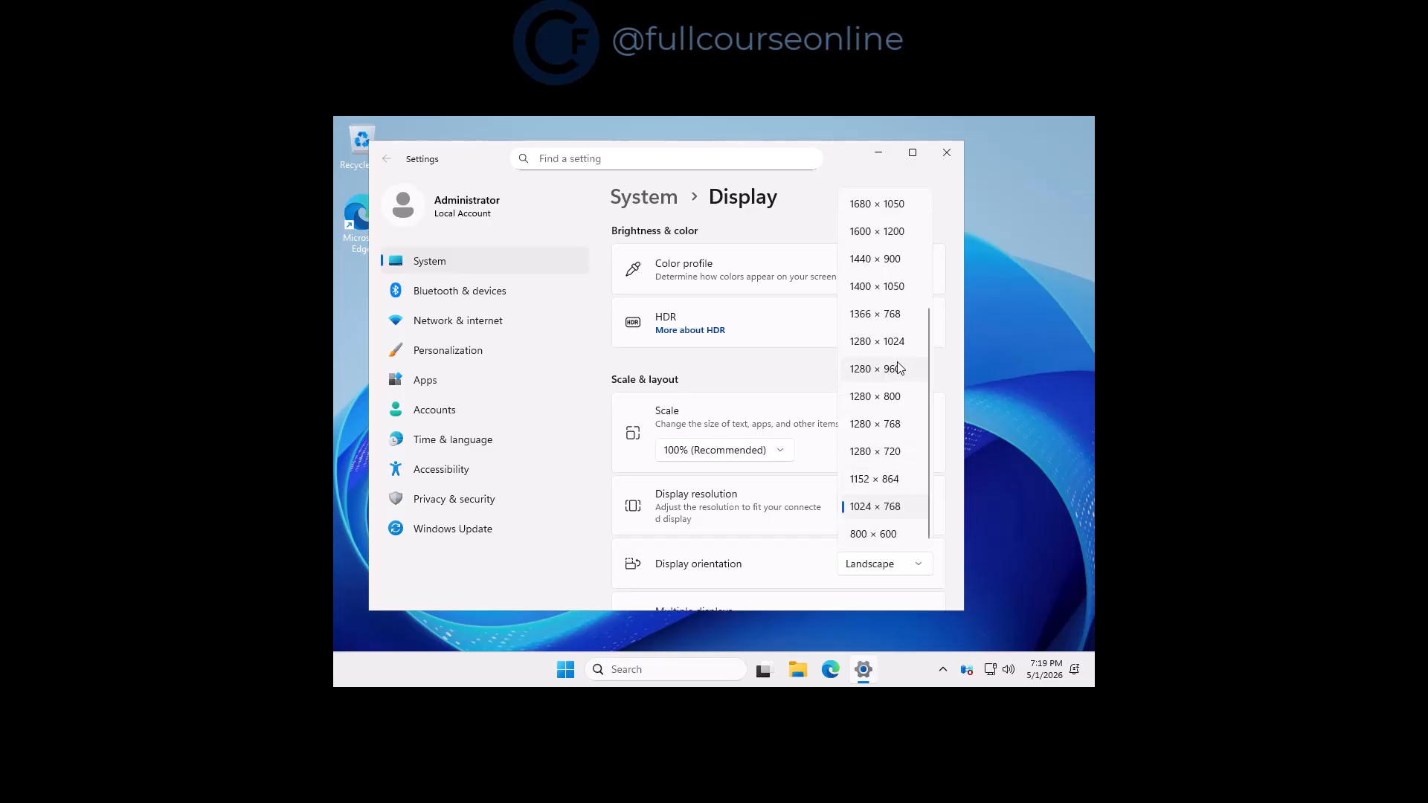
pyautogui.scroll(3, 899, 370)
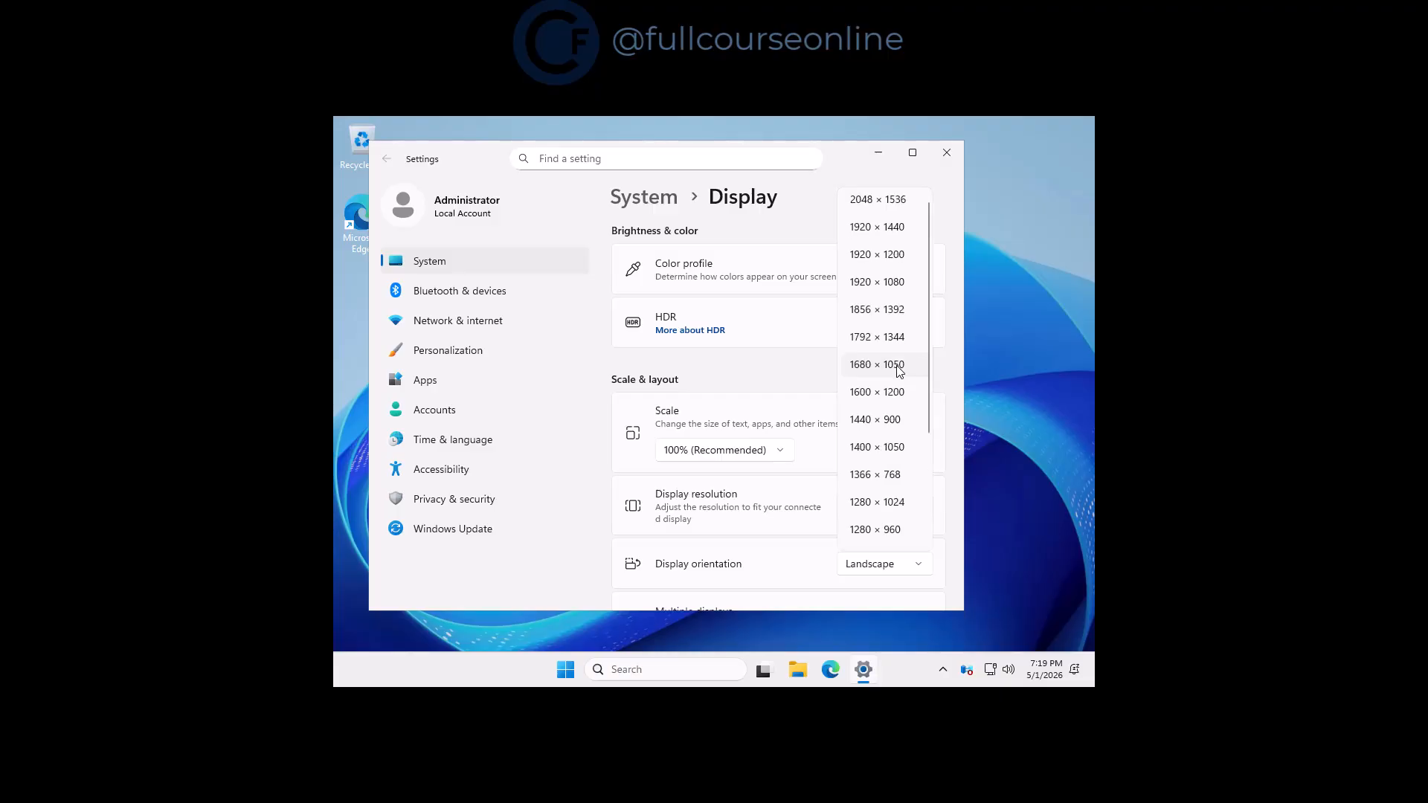
pyautogui.click(877, 283)
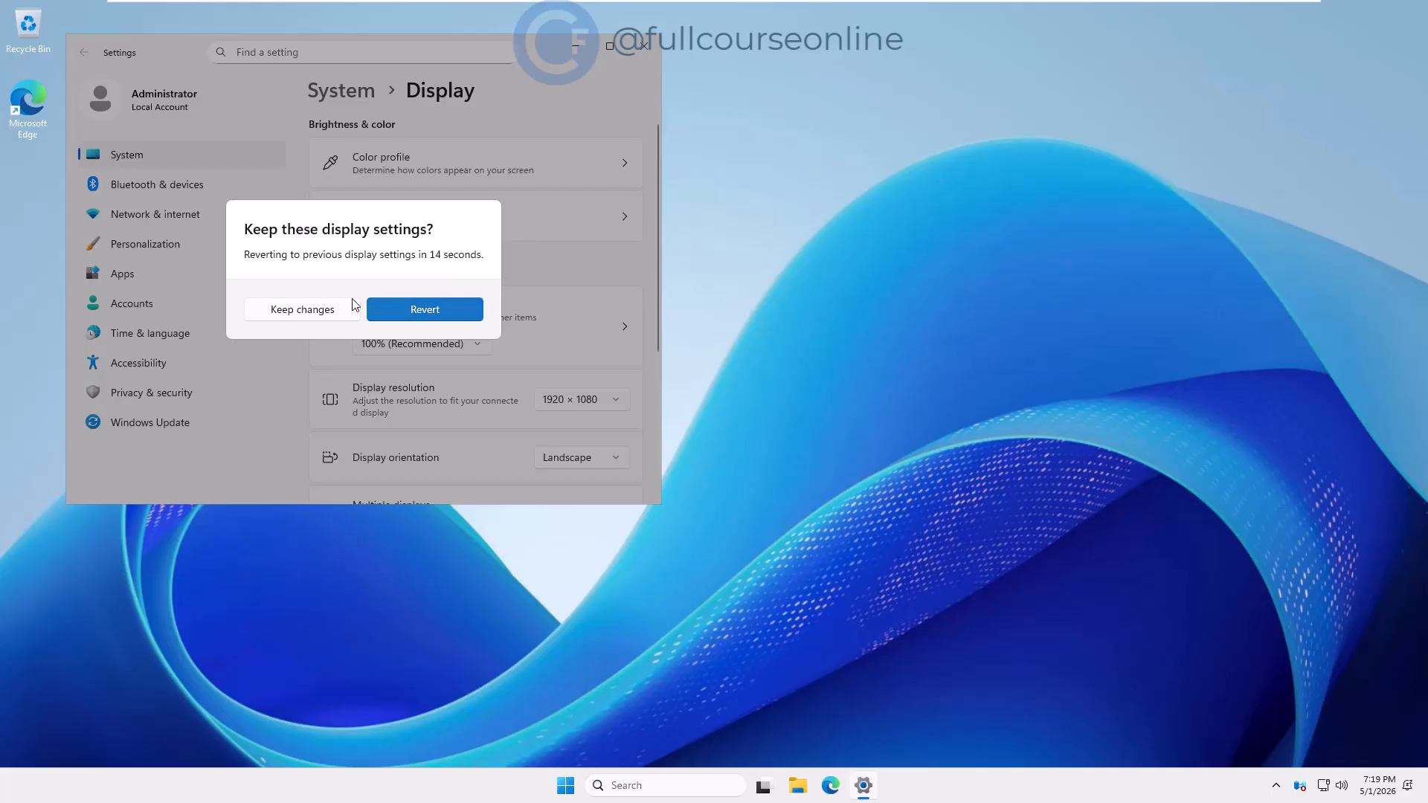
pyautogui.click(346, 308)
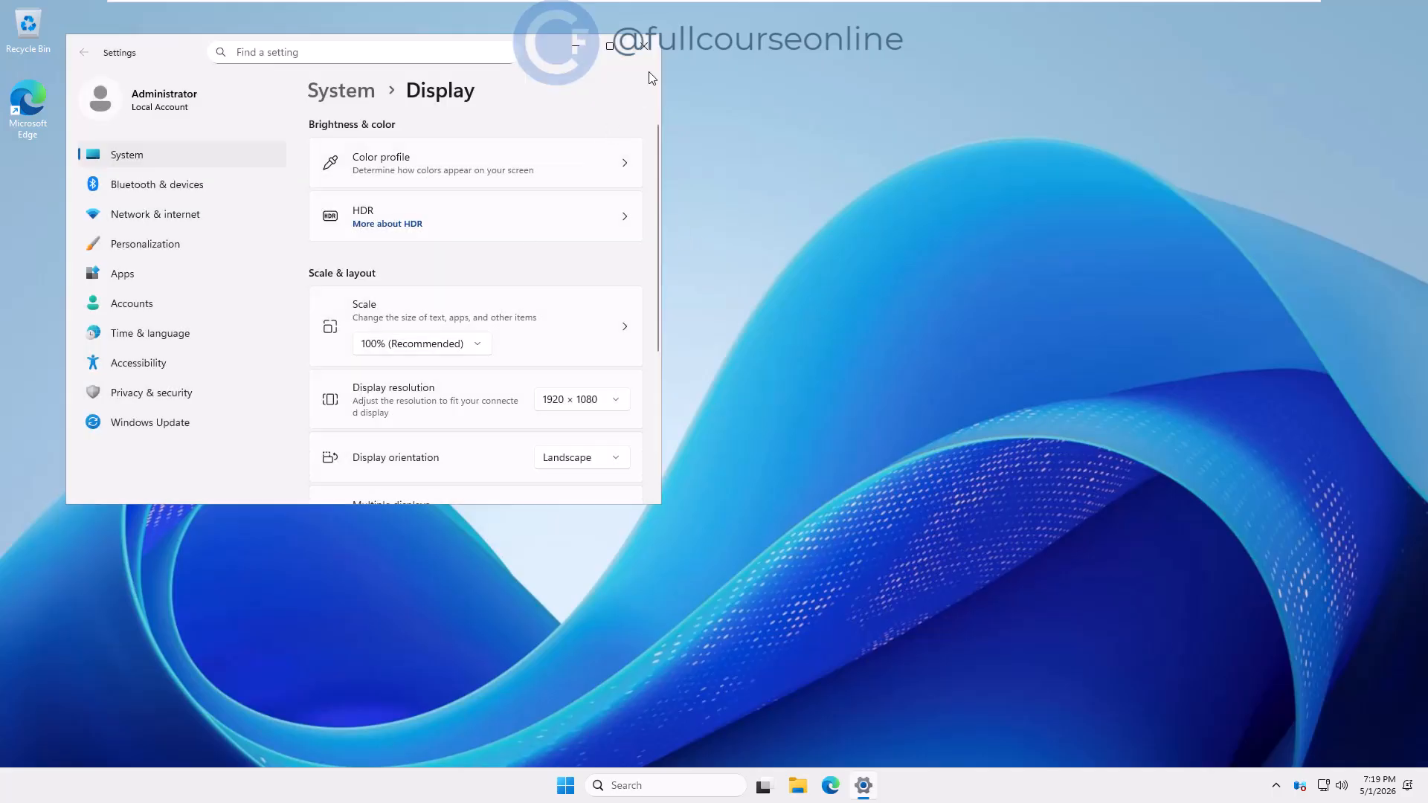
pyautogui.click(644, 46)
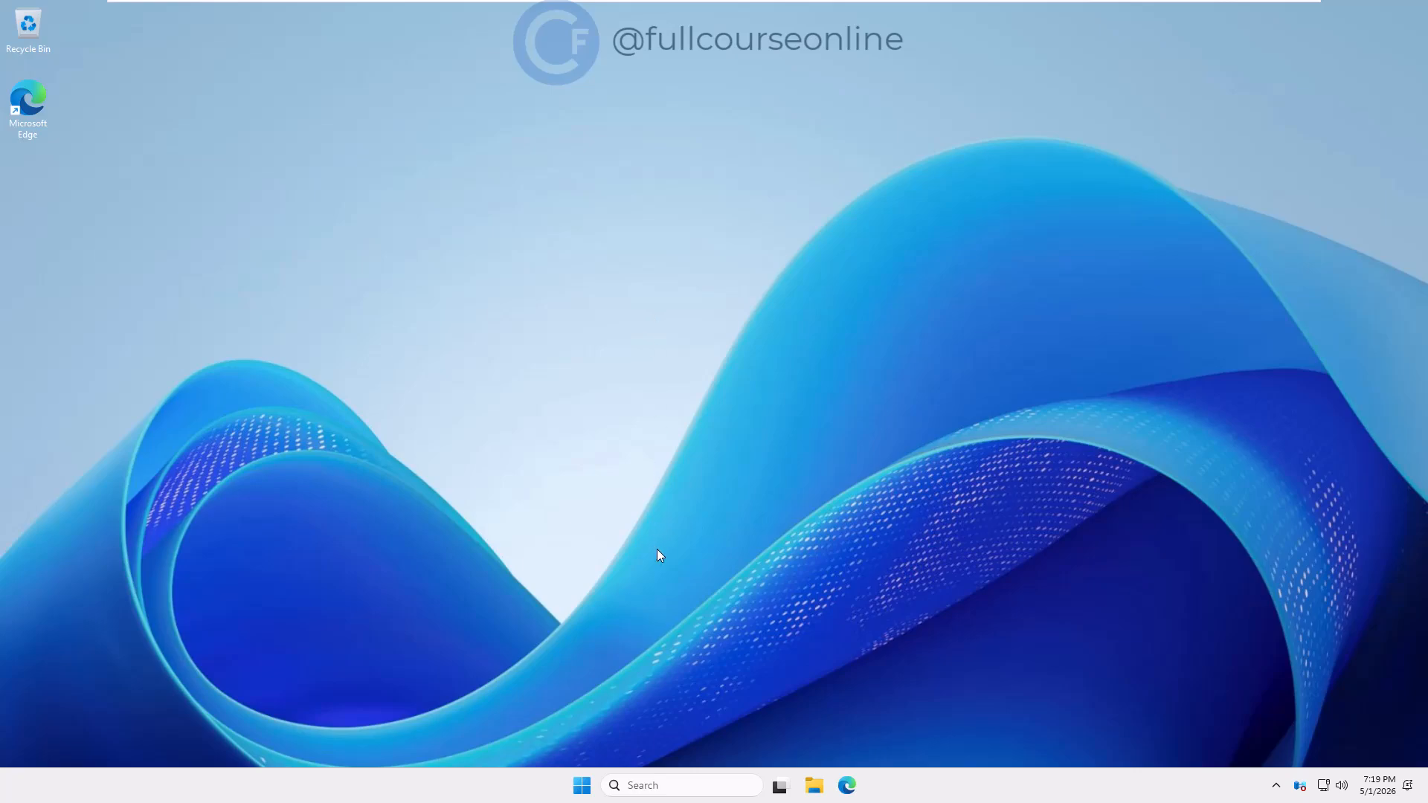
# Choose Shut down from the Start button's quick menu and open the shutdown reason list
pyautogui.rightClick(582, 785)
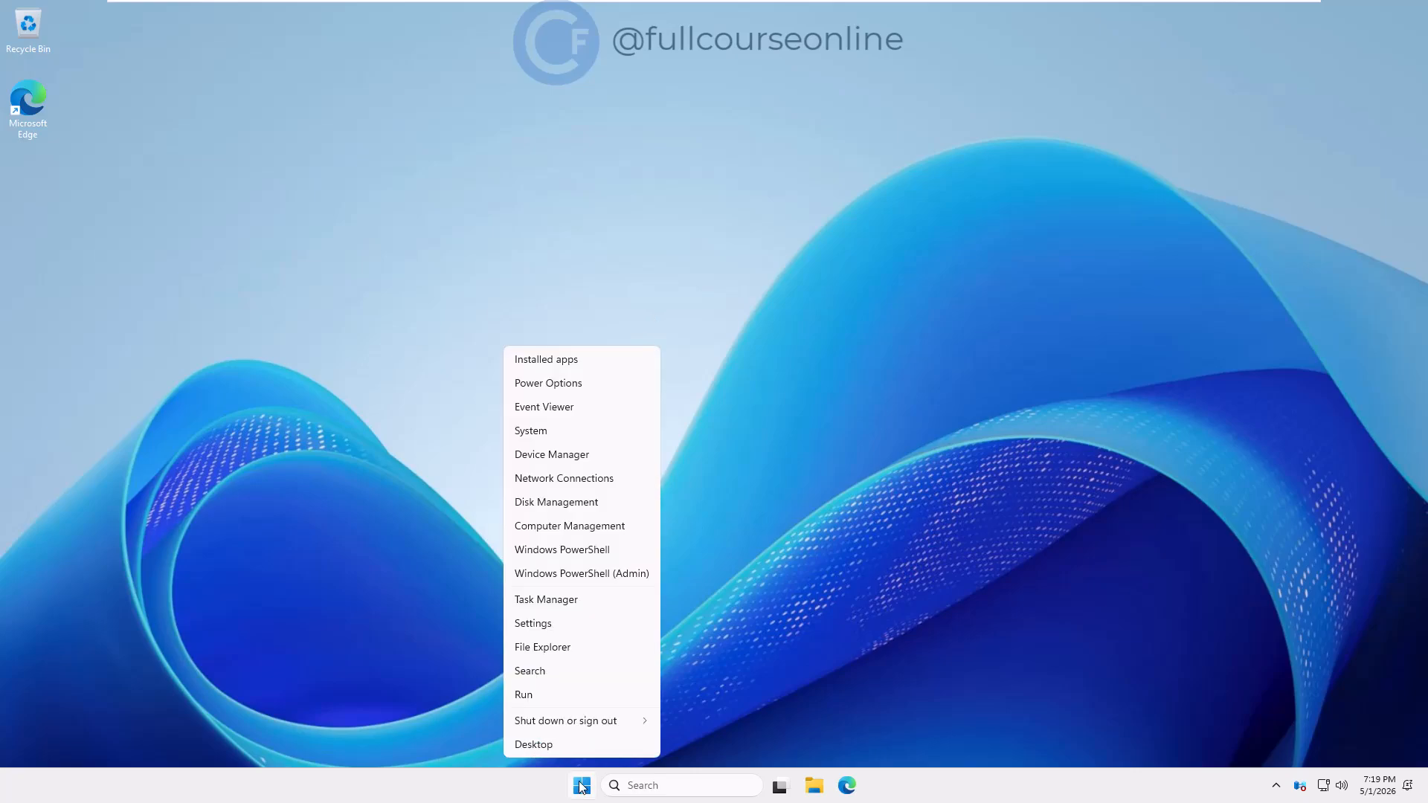
pyautogui.moveTo(605, 723)
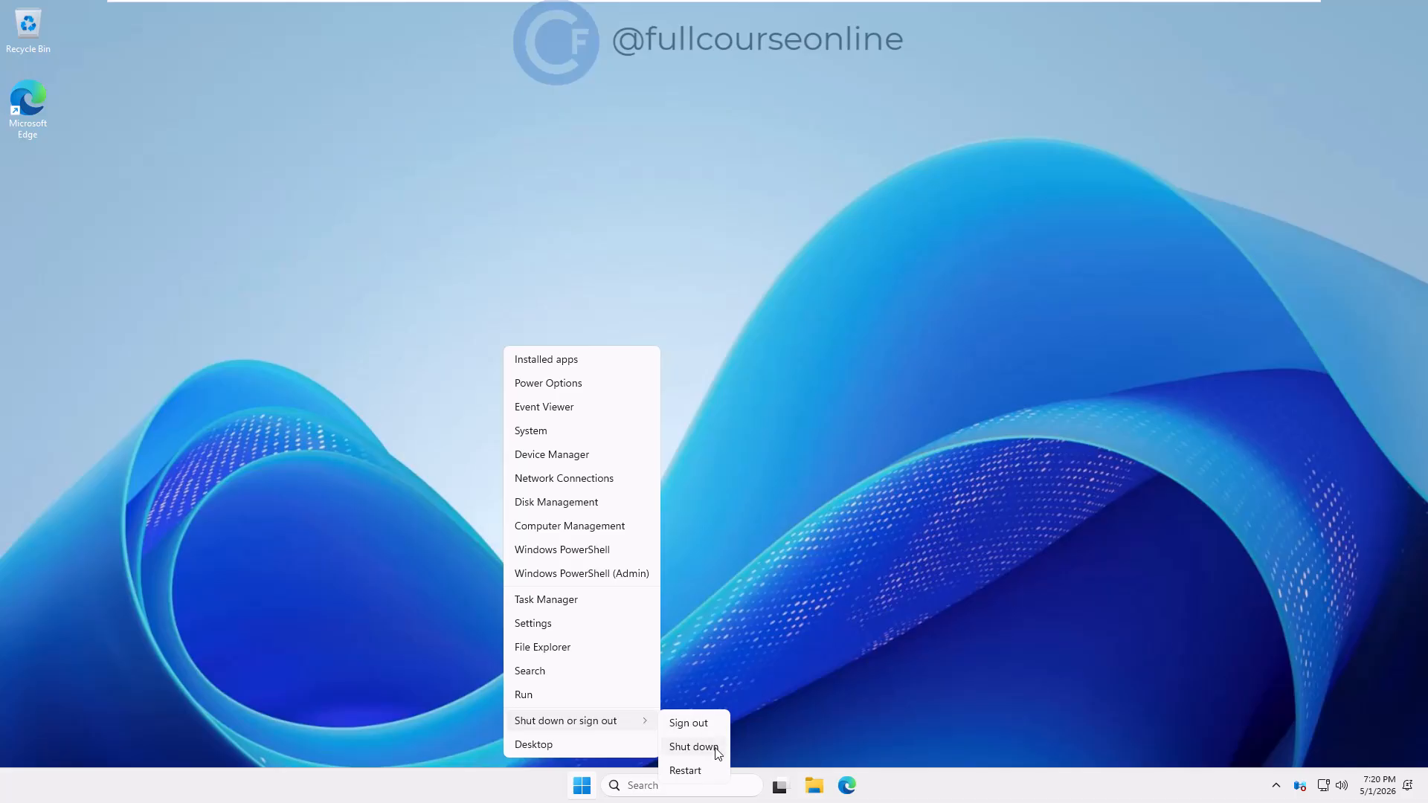
pyautogui.click(715, 747)
pyautogui.click(617, 707)
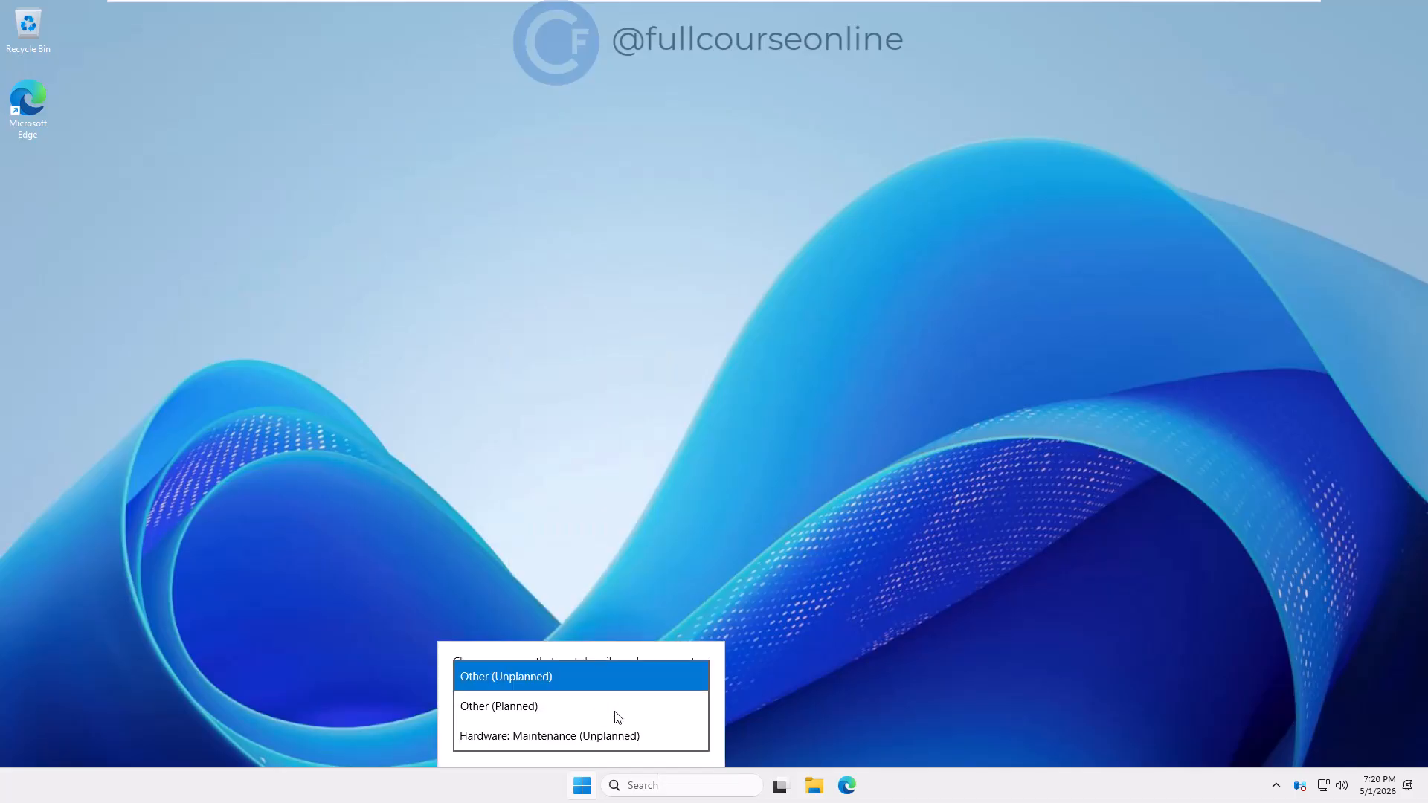